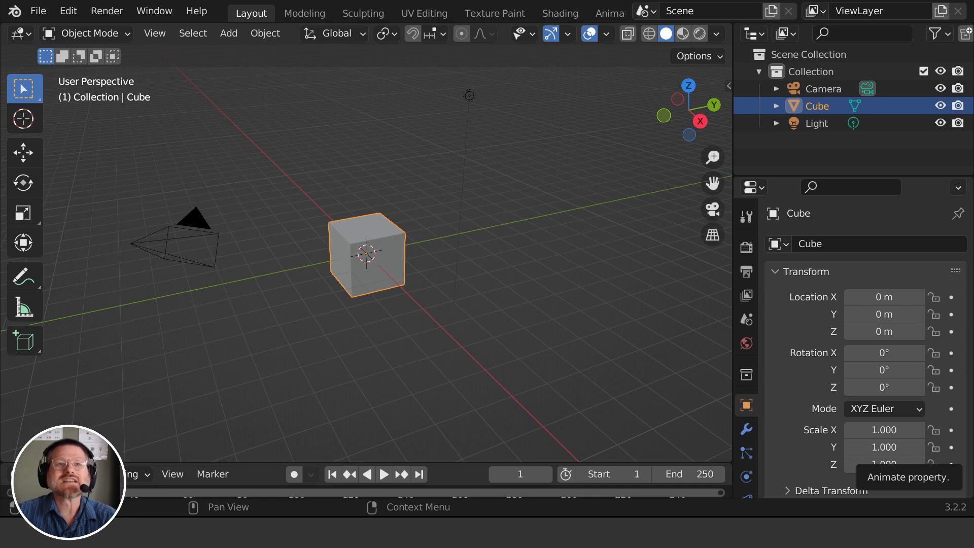
Flatten the default cube by scaling it along the Z axis to about 0.15
{"action": "middle_click_drag", "start_coordinate": [466, 335], "coordinate": [501, 366]}
{"action": "scroll", "coordinate": [416, 318], "scroll_direction": "up", "scroll_amount": 3}
{"action": "scroll", "coordinate": [416, 318], "scroll_direction": "down", "scroll_amount": 4}
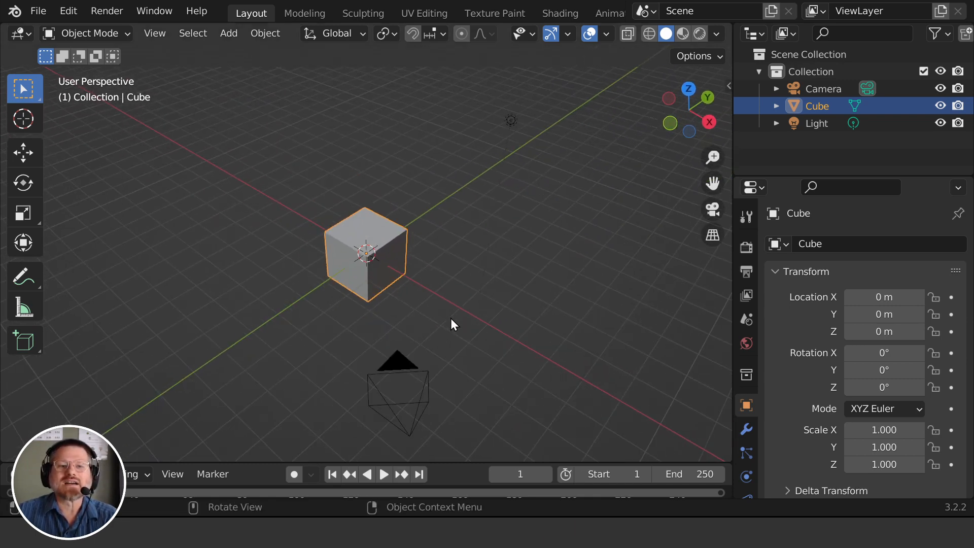
{"action": "middle_click_drag", "start_coordinate": [453, 325], "coordinate": [408, 294]}
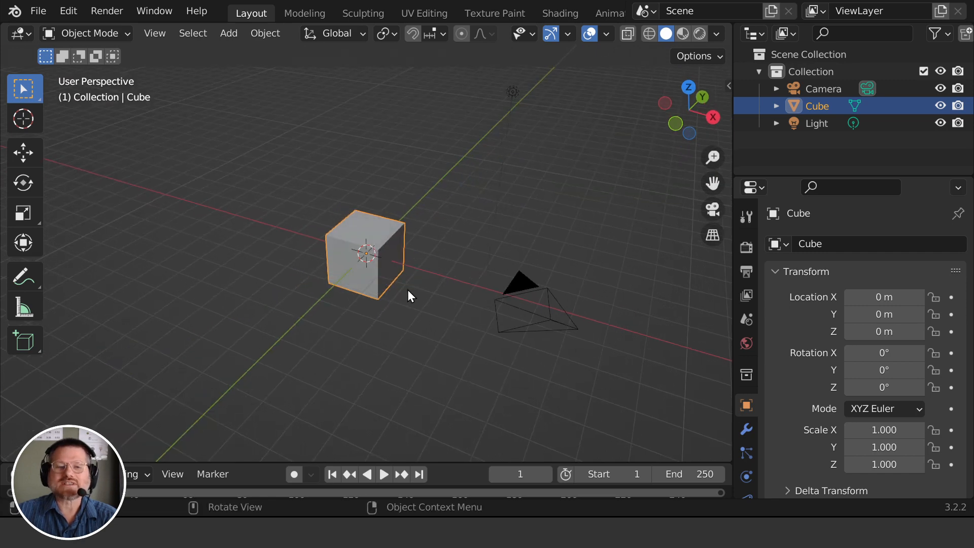
{"action": "key", "text": "s"}
{"action": "key", "text": "z"}
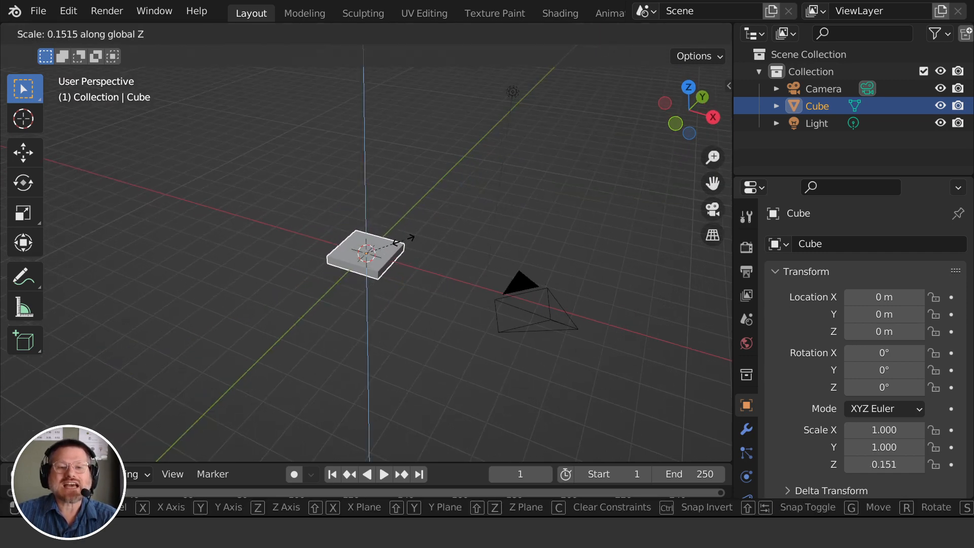
{"action": "left_click", "coordinate": [387, 254]}
Lengthen the flattened cube into a plank by scaling it along the X axis by about 5.2
{"action": "middle_click_drag", "start_coordinate": [388, 256], "coordinate": [455, 255]}
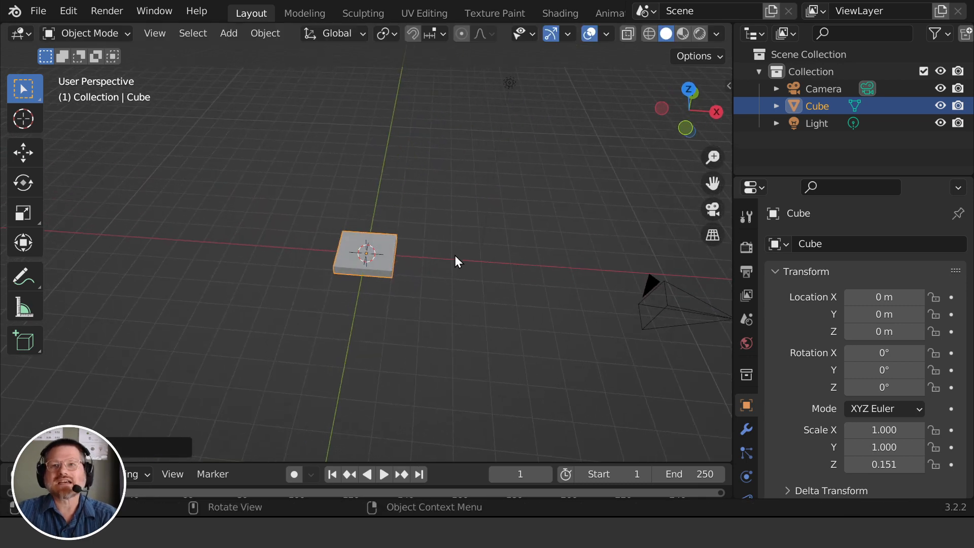
{"action": "key", "text": "s"}
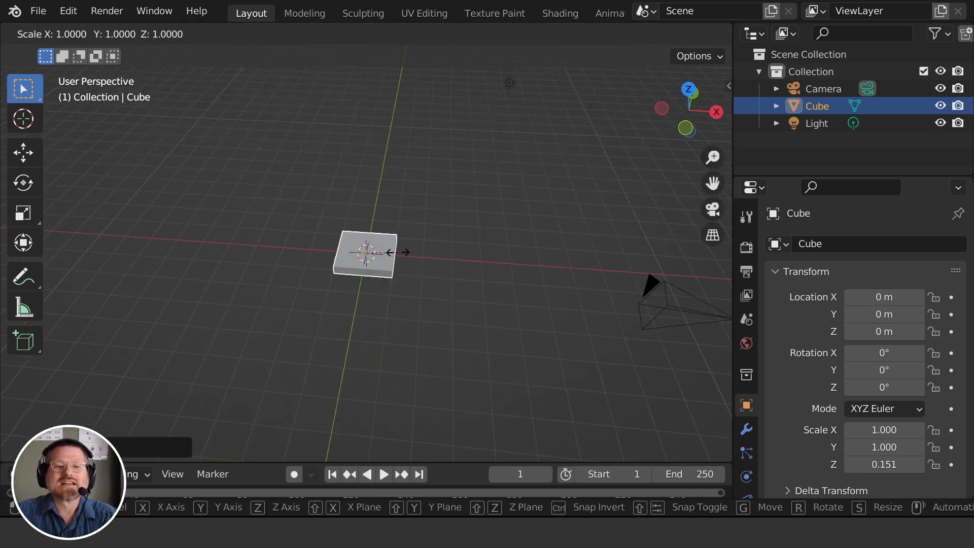
{"action": "key", "text": "x"}
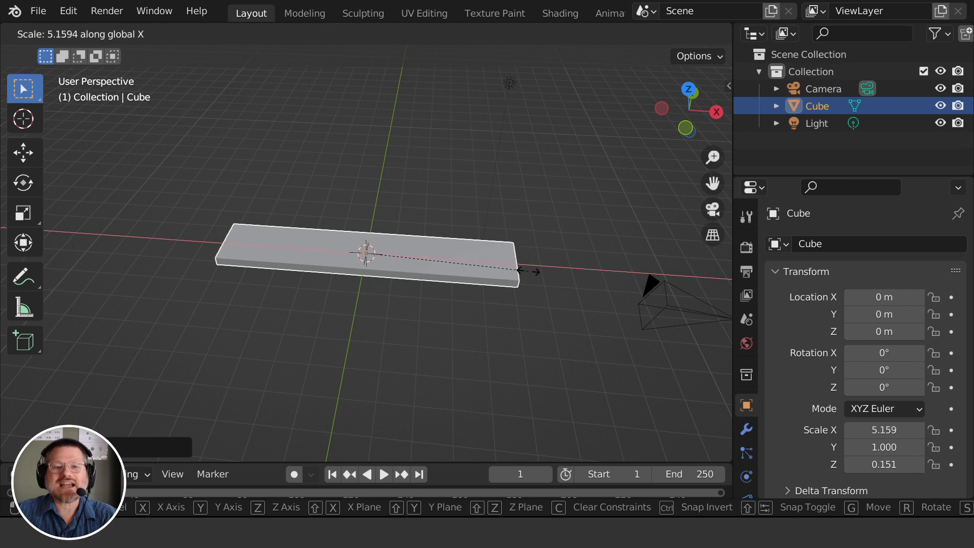
{"action": "left_click", "coordinate": [522, 274]}
Add a text object at the centre of the plank
{"action": "middle_click_drag", "start_coordinate": [521, 274], "coordinate": [397, 356]}
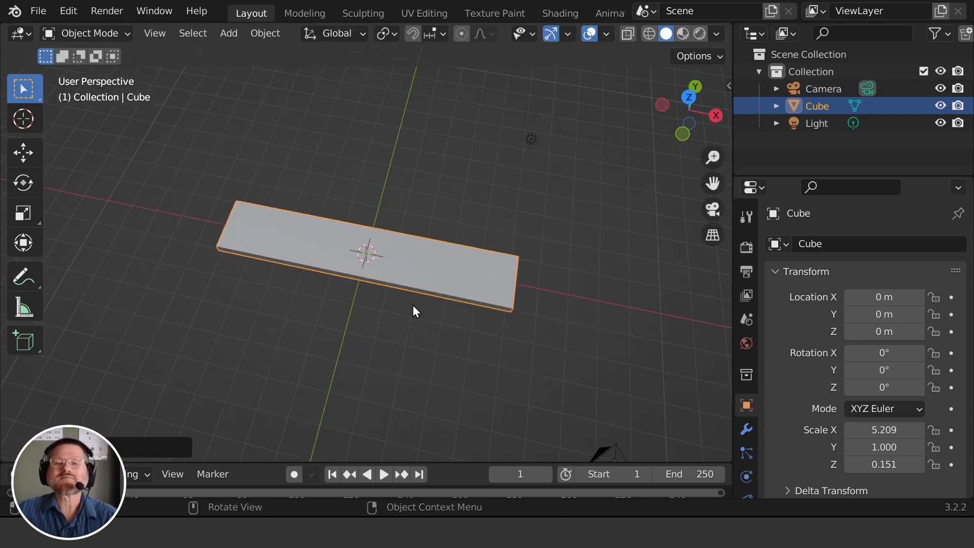
{"action": "middle_click_drag", "start_coordinate": [366, 268], "coordinate": [429, 237]}
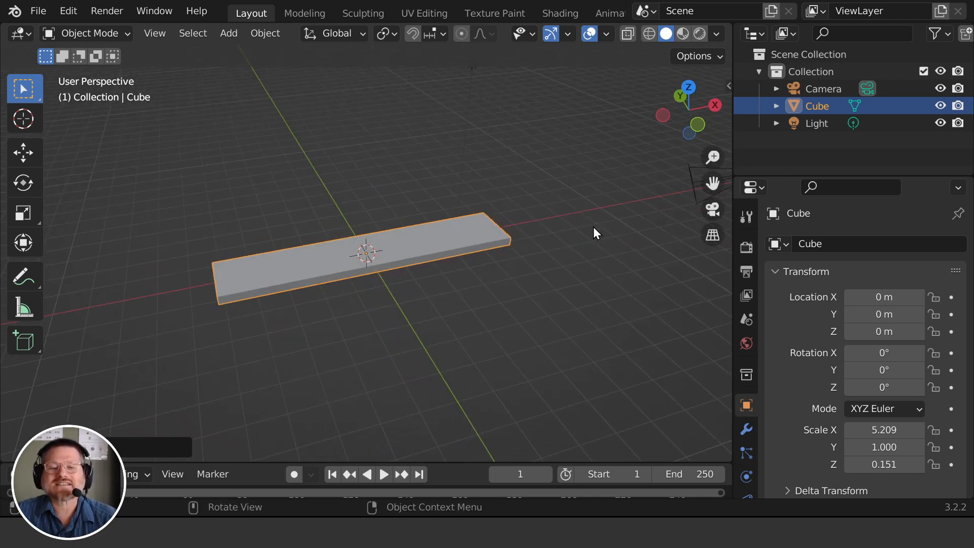
{"action": "middle_click_drag", "start_coordinate": [594, 230], "coordinate": [455, 246]}
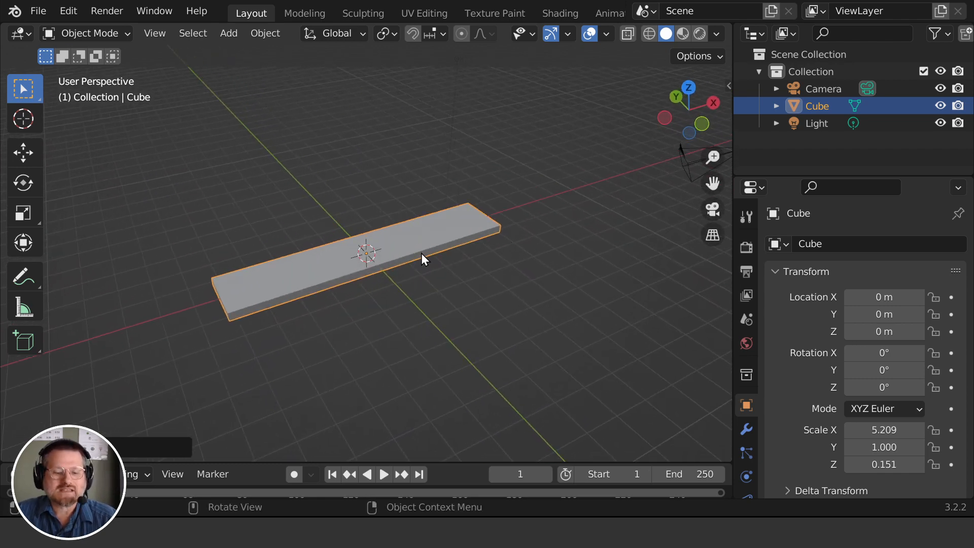
{"action": "key", "text": "shift+a"}
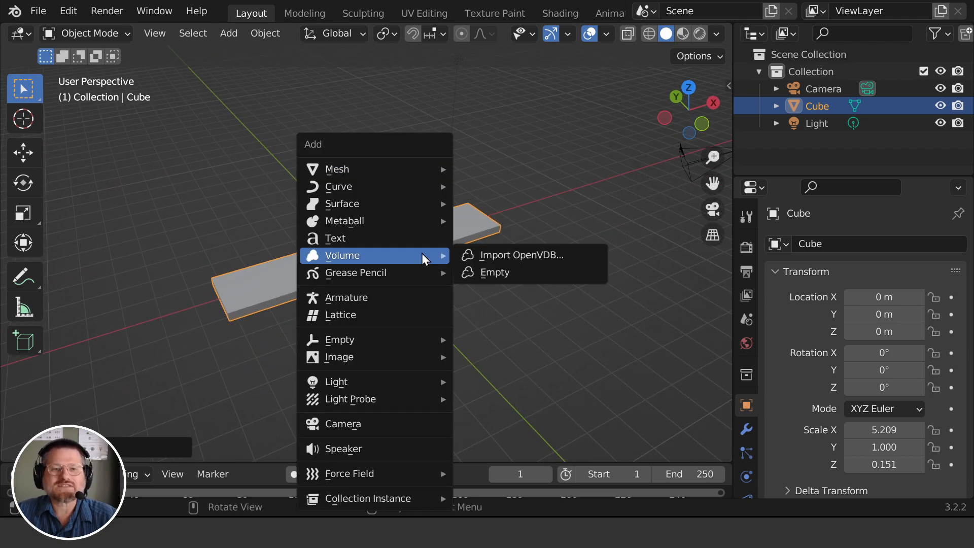
{"action": "left_click", "coordinate": [376, 236]}
{"action": "scroll", "coordinate": [401, 233], "scroll_direction": "up", "scroll_amount": 5}
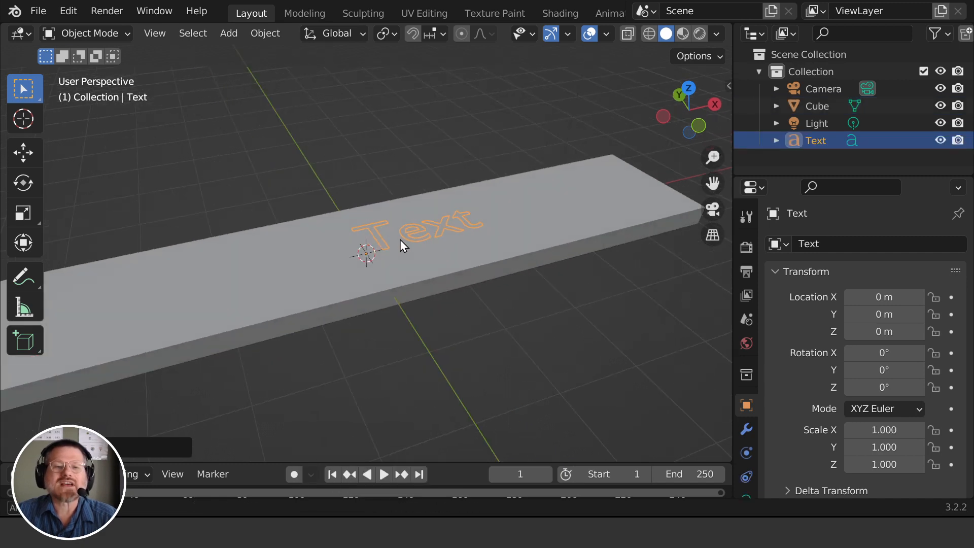
Move the text up along the Z axis by about 0.19 m so it sits above the plank's surface
{"action": "mouse_move", "coordinate": [400, 240]}
{"action": "middle_mouse_down"}
{"action": "mouse_move", "coordinate": [377, 257]}
{"action": "mouse_move", "coordinate": [406, 261]}
{"action": "mouse_move", "coordinate": [418, 180]}
{"action": "mouse_move", "coordinate": [435, 211]}
{"action": "mouse_move", "coordinate": [411, 238]}
{"action": "middle_mouse_up"}
{"action": "key", "text": "g"}
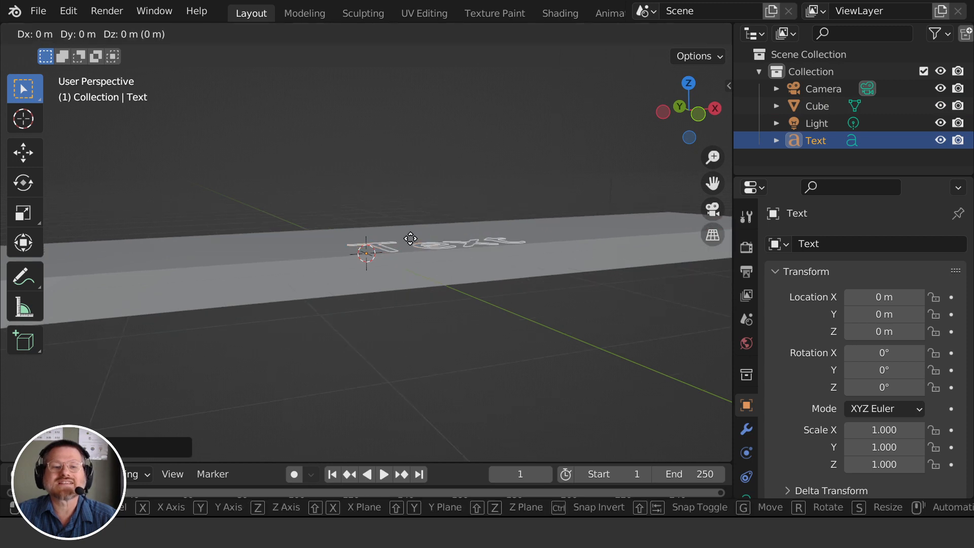
{"action": "key", "text": "z"}
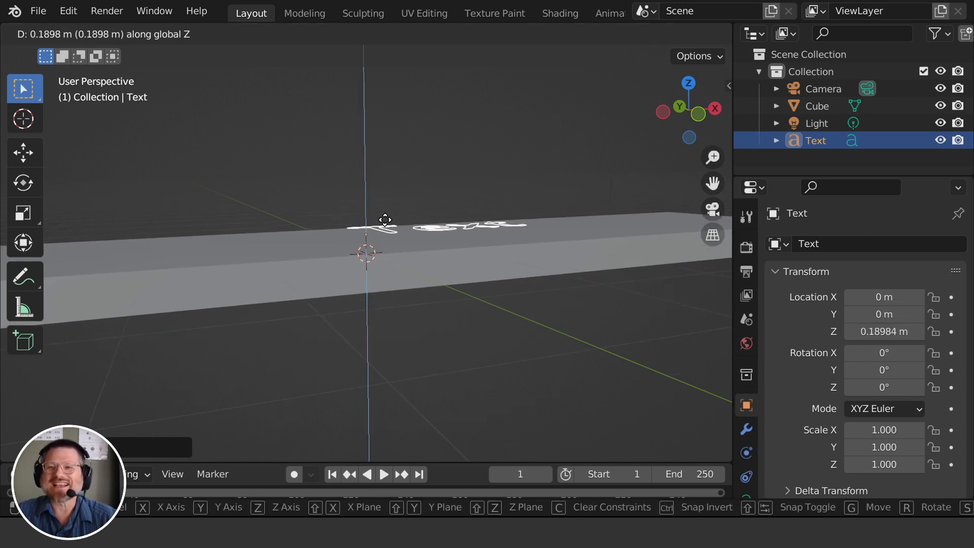
{"action": "left_click", "coordinate": [385, 220]}
Show the geometry settings of the text object's data properties
{"action": "middle_click_drag", "start_coordinate": [441, 268], "coordinate": [427, 284]}
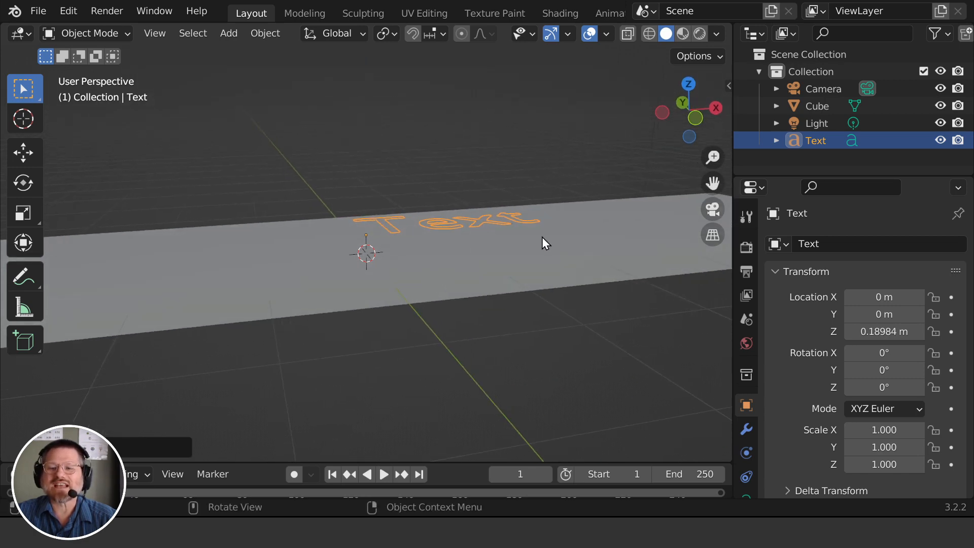
{"action": "scroll", "coordinate": [746, 371], "scroll_direction": "down", "scroll_amount": 3}
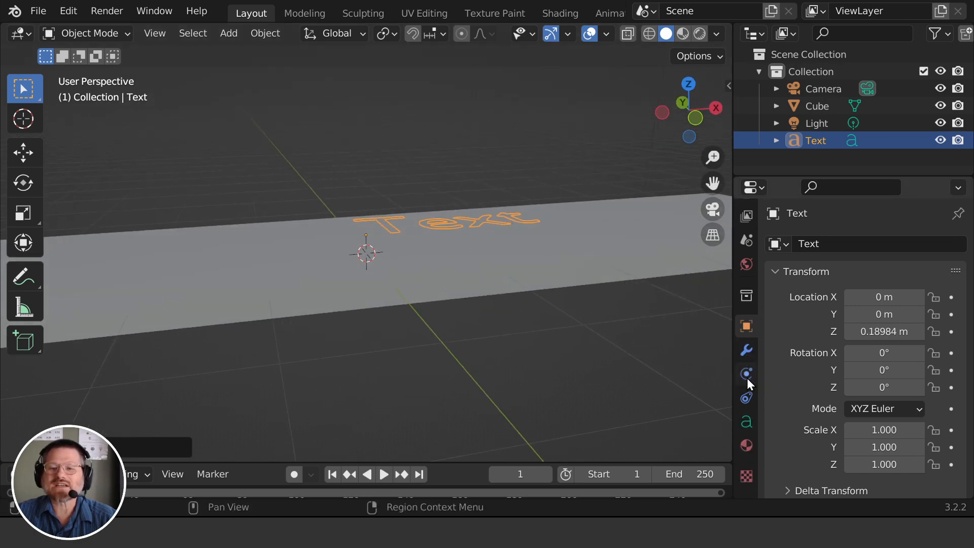
{"action": "left_click", "coordinate": [745, 421]}
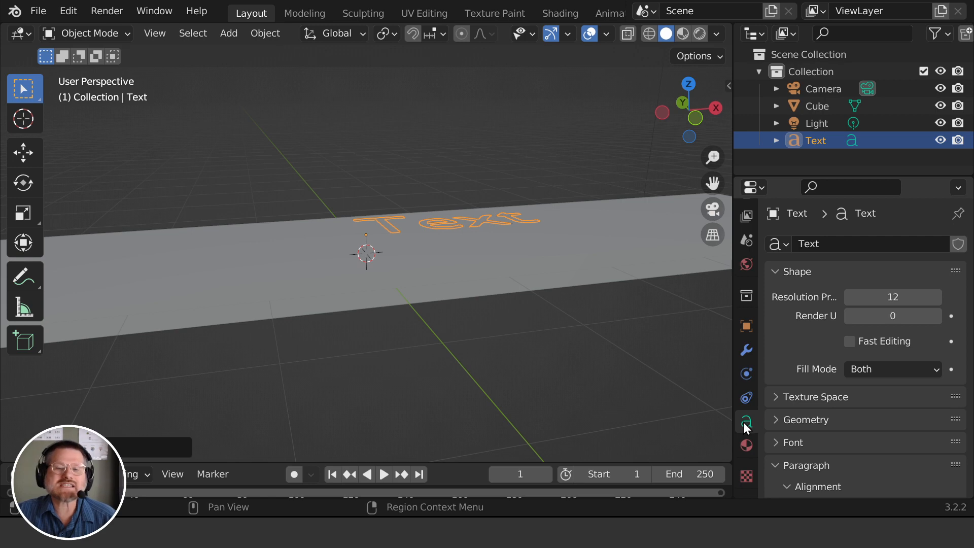
{"action": "scroll", "coordinate": [868, 348], "scroll_direction": "down", "scroll_amount": 4}
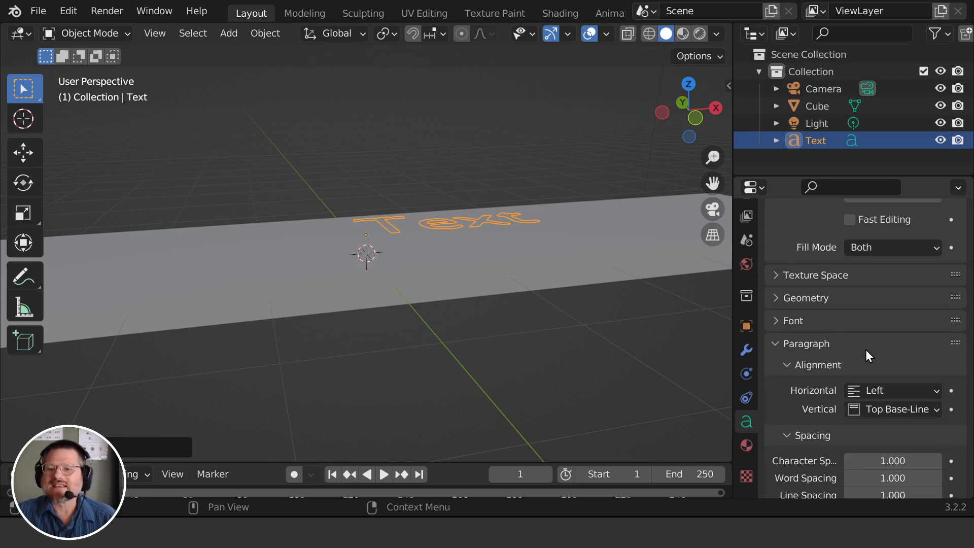
{"action": "scroll", "coordinate": [866, 350], "scroll_direction": "down", "scroll_amount": 2}
{"action": "scroll", "coordinate": [823, 275], "scroll_direction": "up", "scroll_amount": 1}
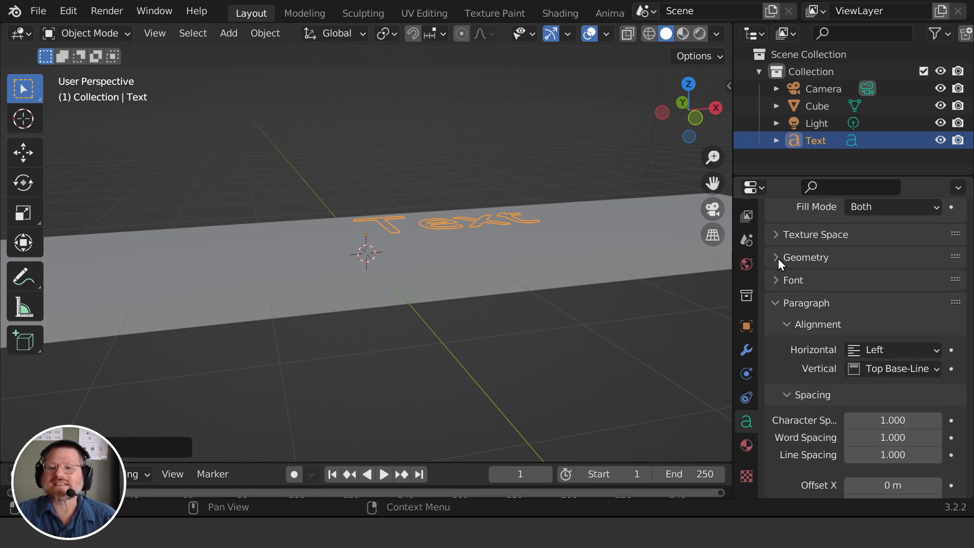
{"action": "left_click", "coordinate": [774, 259]}
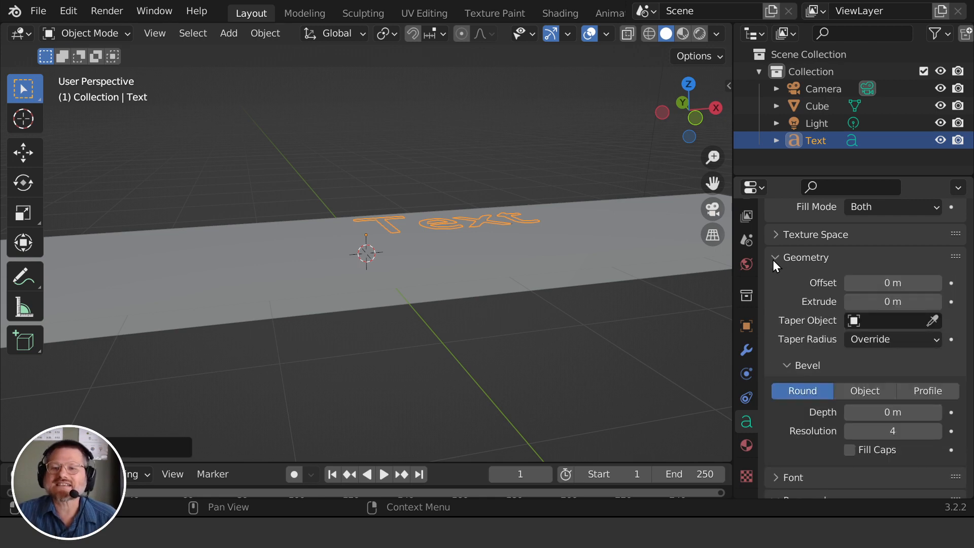
Set the text's extrude depth to 0.25 m
{"action": "left_click", "coordinate": [890, 303]}
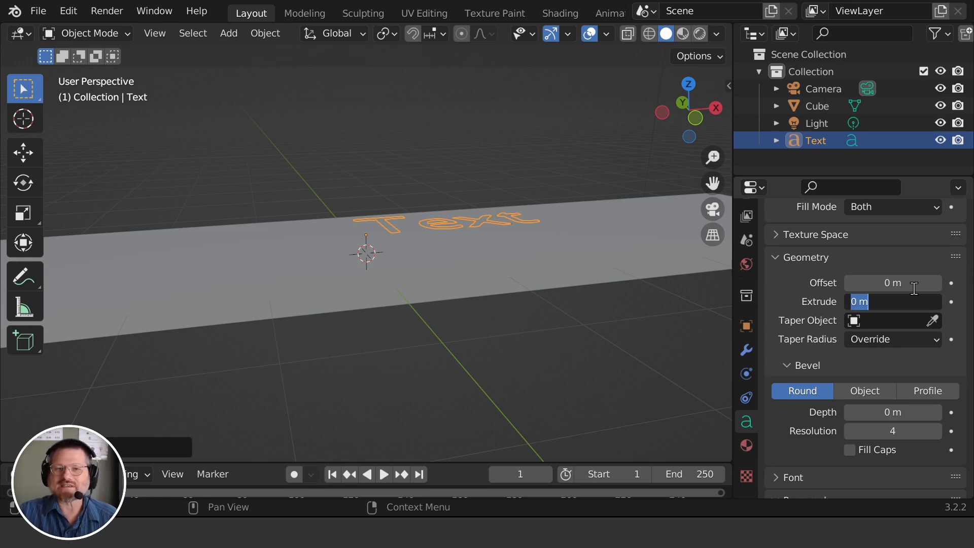
{"action": "type", "text": ".25"}
{"action": "key", "text": "Return"}
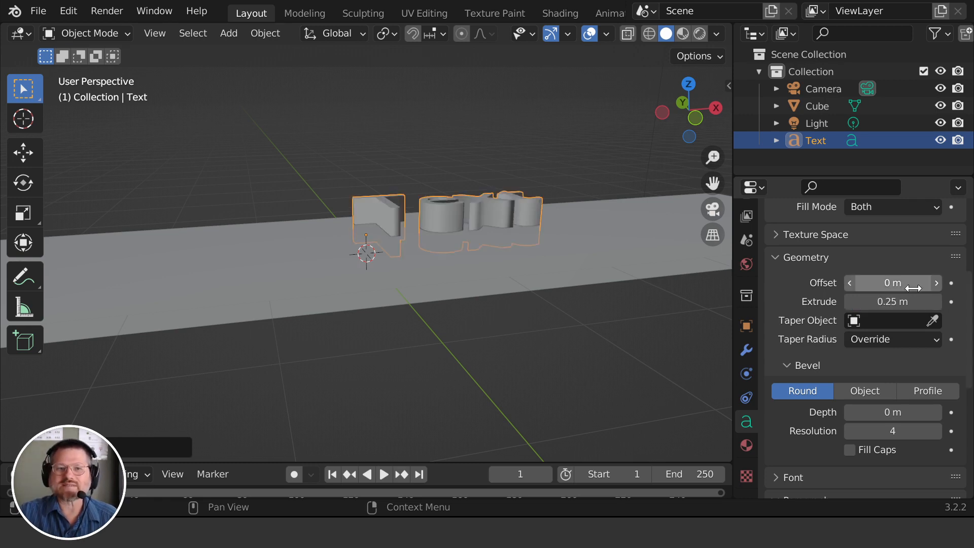
Reduce the text's extrude depth to 0.15 m
{"action": "middle_click_drag", "start_coordinate": [528, 217], "coordinate": [409, 290]}
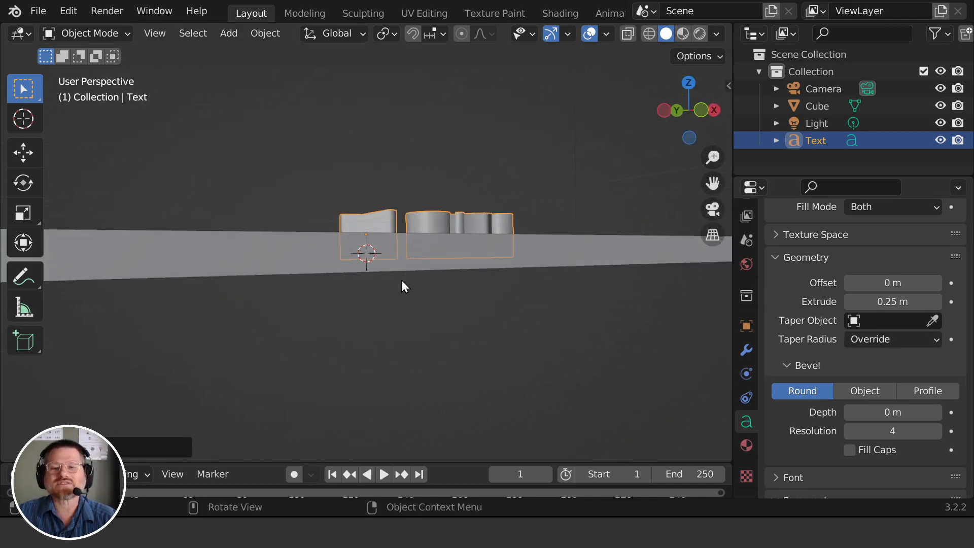
{"action": "left_click", "coordinate": [900, 301]}
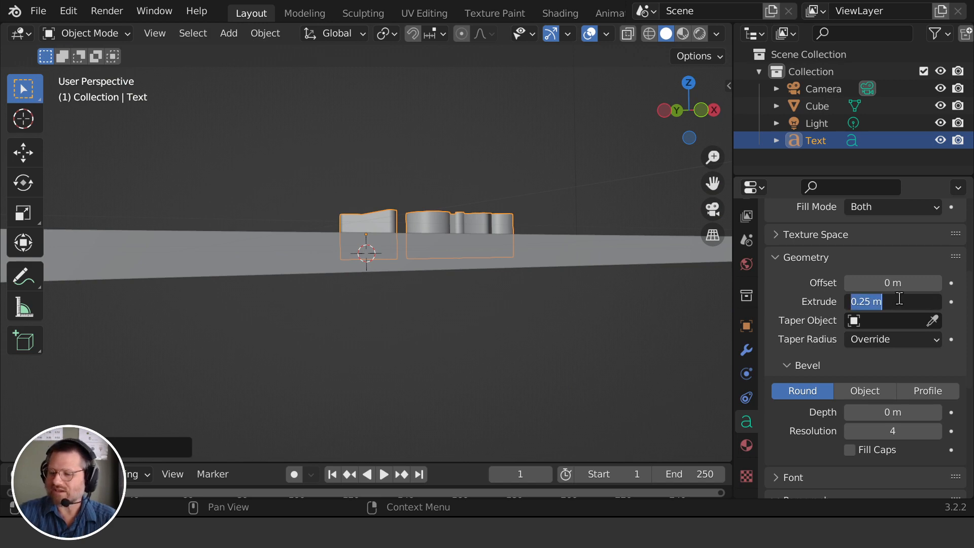
{"action": "type", "text": "0.15"}
{"action": "key", "text": "Return"}
Collapse the geometry settings, open the text's font settings and load a Showcard font as its regular font
{"action": "middle_click_drag", "start_coordinate": [265, 292], "coordinate": [399, 205]}
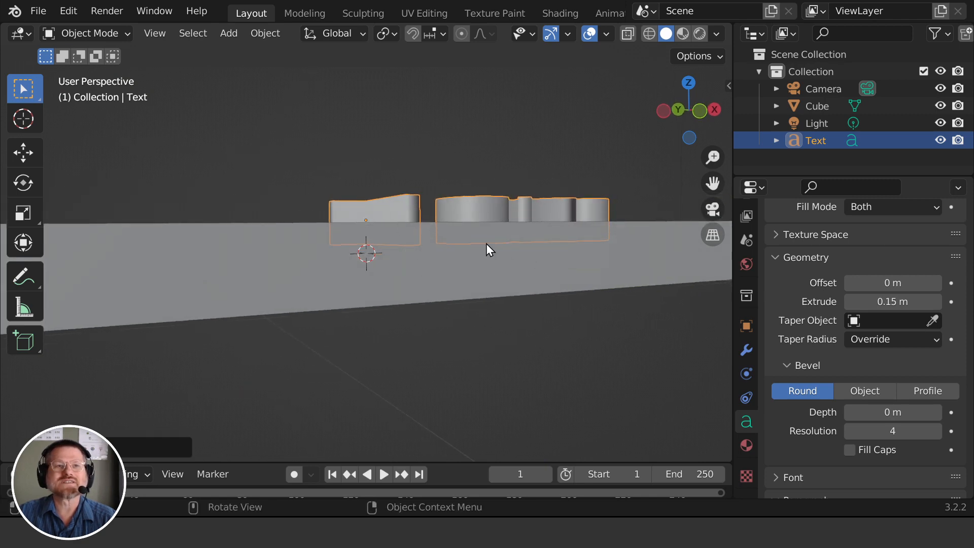
{"action": "middle_click_drag", "start_coordinate": [438, 241], "coordinate": [421, 253]}
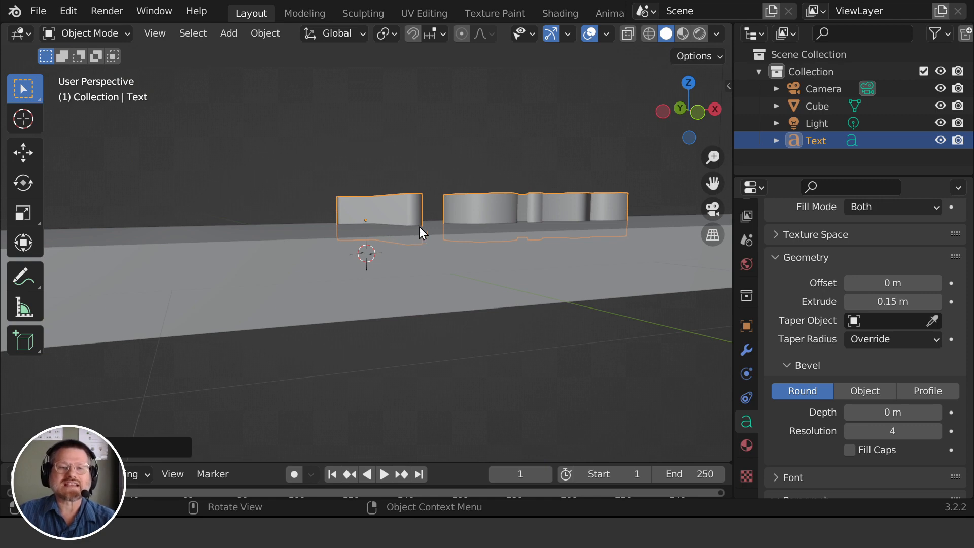
{"action": "middle_click_drag", "start_coordinate": [425, 246], "coordinate": [492, 198]}
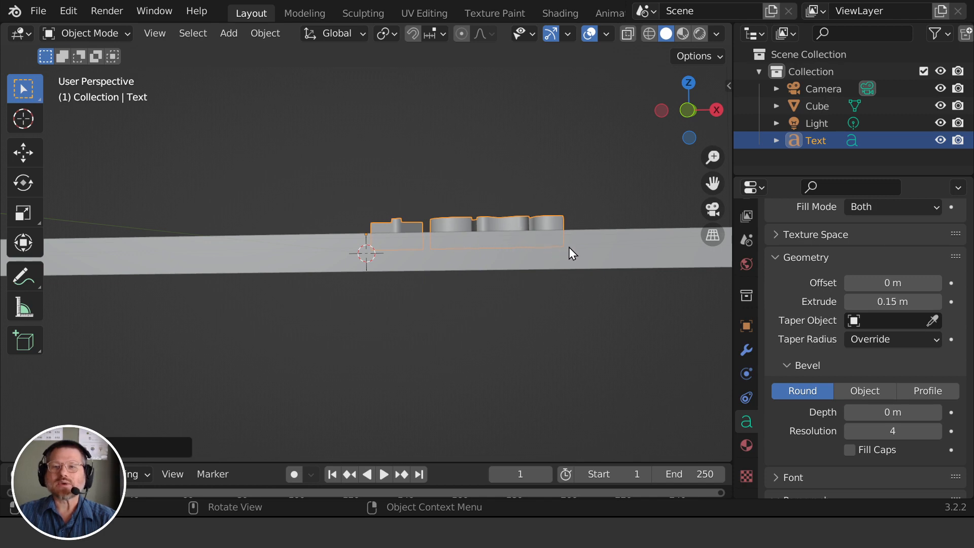
{"action": "middle_click_drag", "start_coordinate": [568, 248], "coordinate": [521, 297]}
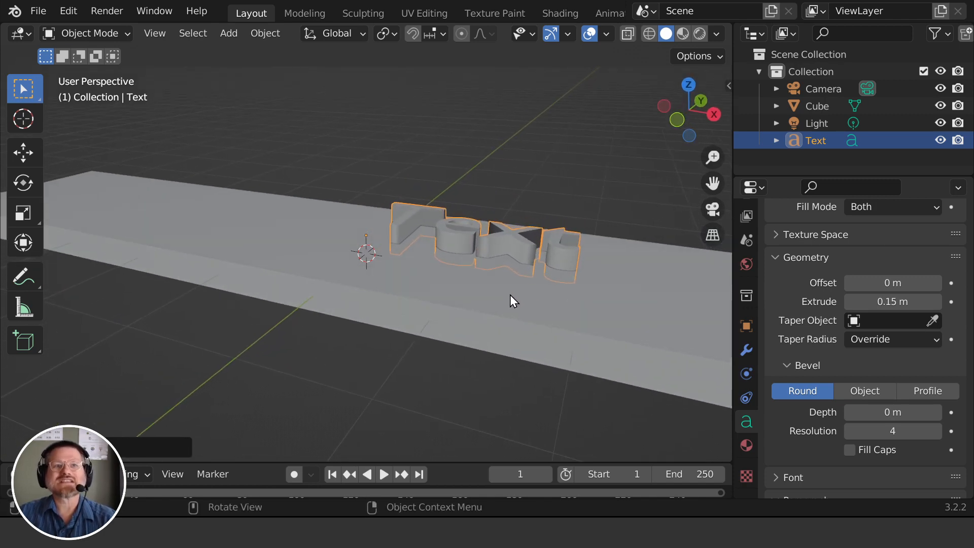
{"action": "middle_click_drag", "start_coordinate": [489, 263], "coordinate": [502, 254]}
{"action": "scroll", "coordinate": [911, 414], "scroll_direction": "down", "scroll_amount": 10}
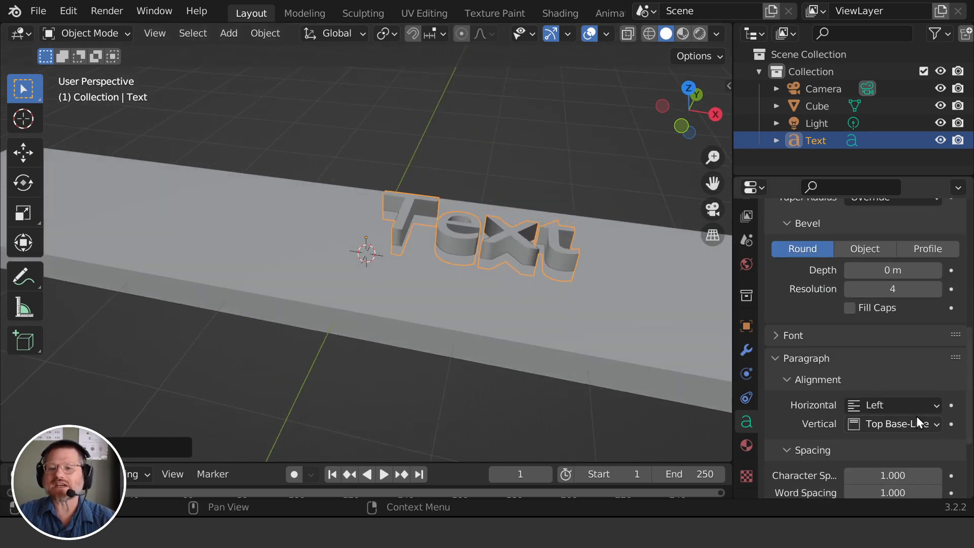
{"action": "scroll", "coordinate": [911, 411], "scroll_direction": "up", "scroll_amount": 8}
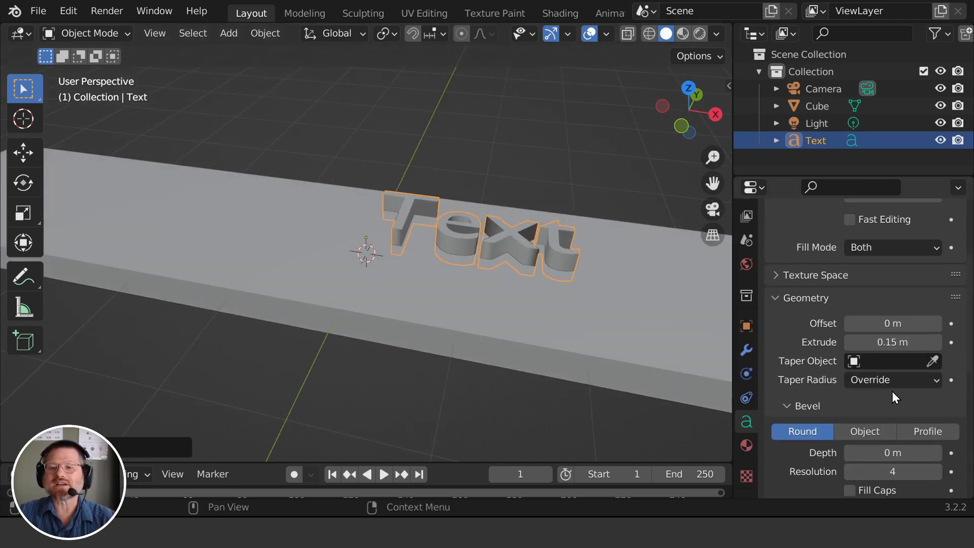
{"action": "left_click", "coordinate": [775, 298]}
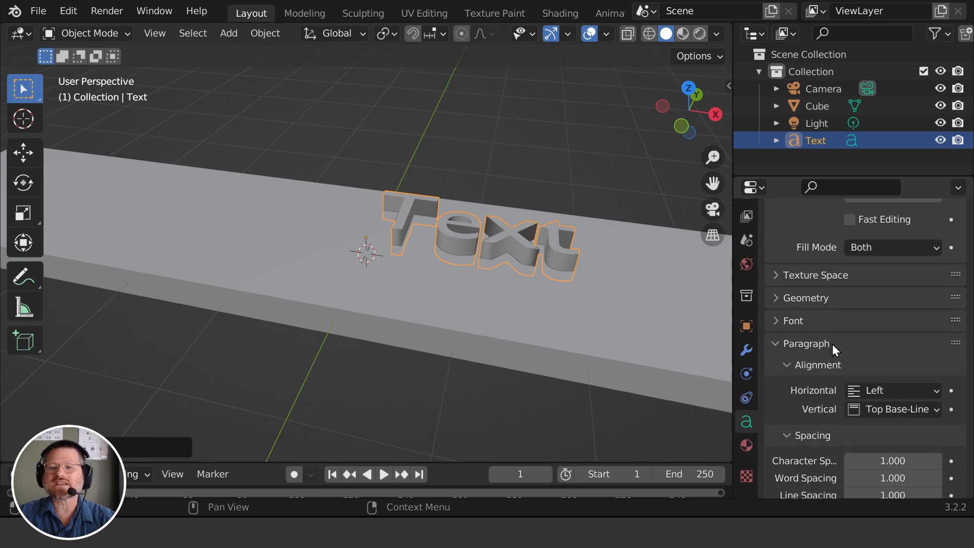
{"action": "scroll", "coordinate": [835, 347], "scroll_direction": "down", "scroll_amount": 3}
{"action": "left_click", "coordinate": [775, 261]}
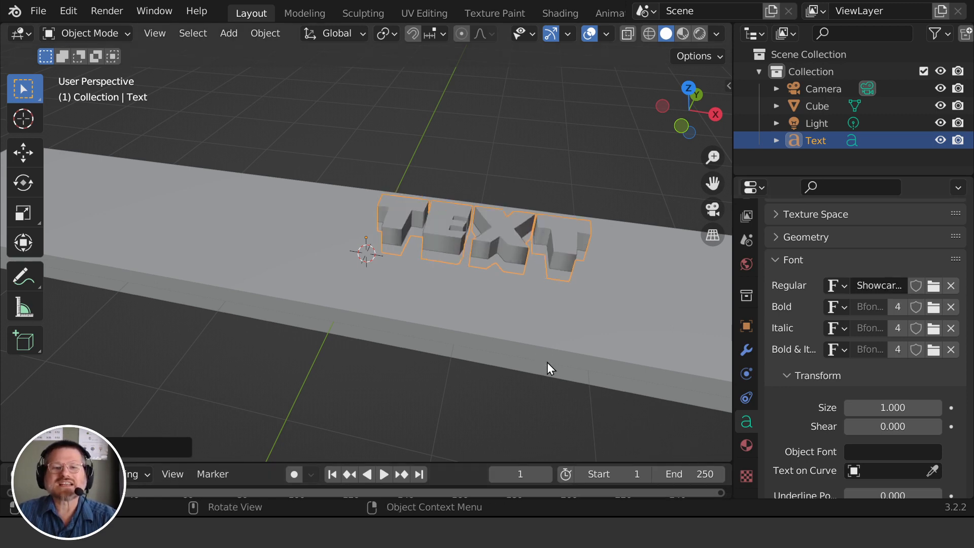
{"action": "middle_click_drag", "start_coordinate": [507, 290], "coordinate": [520, 320]}
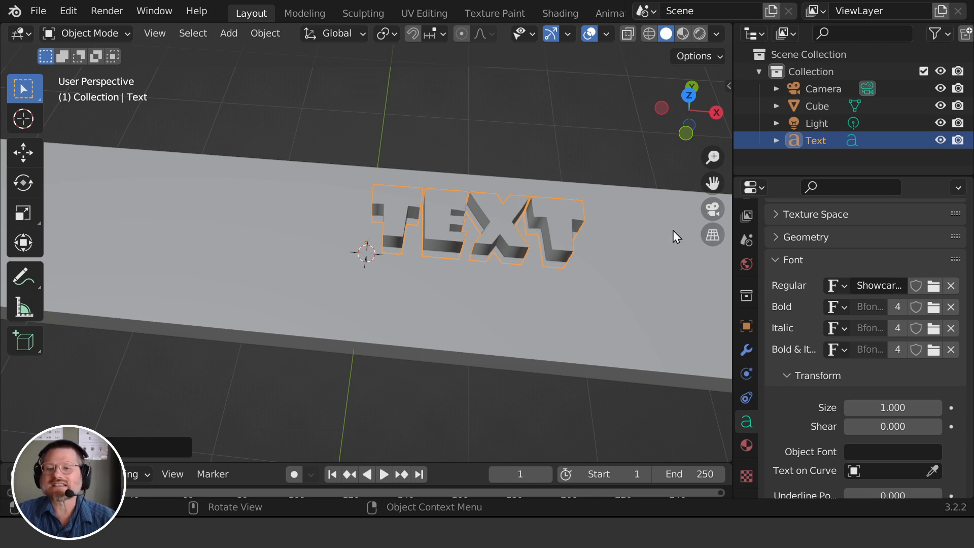
{"action": "scroll", "coordinate": [878, 330], "scroll_direction": "down", "scroll_amount": 12}
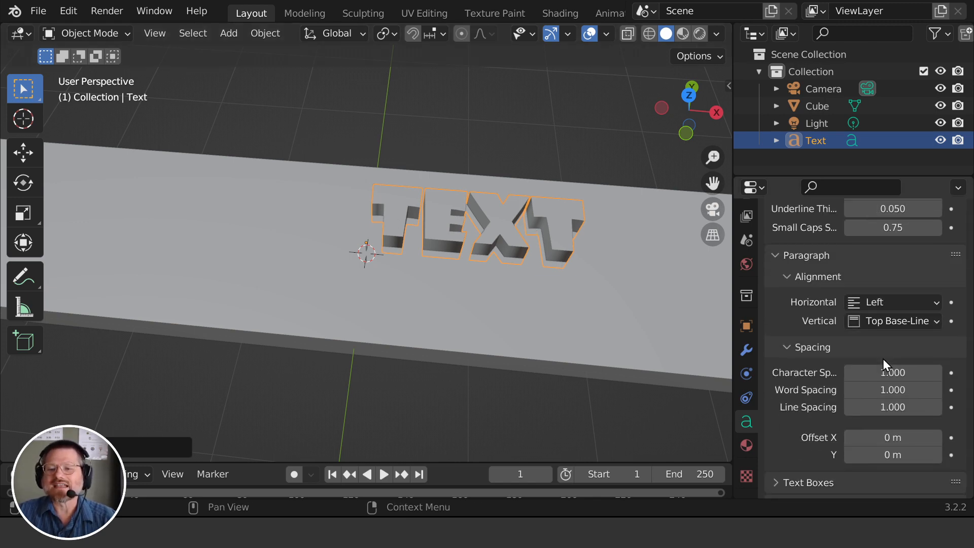
{"action": "scroll", "coordinate": [883, 360], "scroll_direction": "down", "scroll_amount": 1}
{"action": "scroll", "coordinate": [882, 361], "scroll_direction": "up", "scroll_amount": 15}
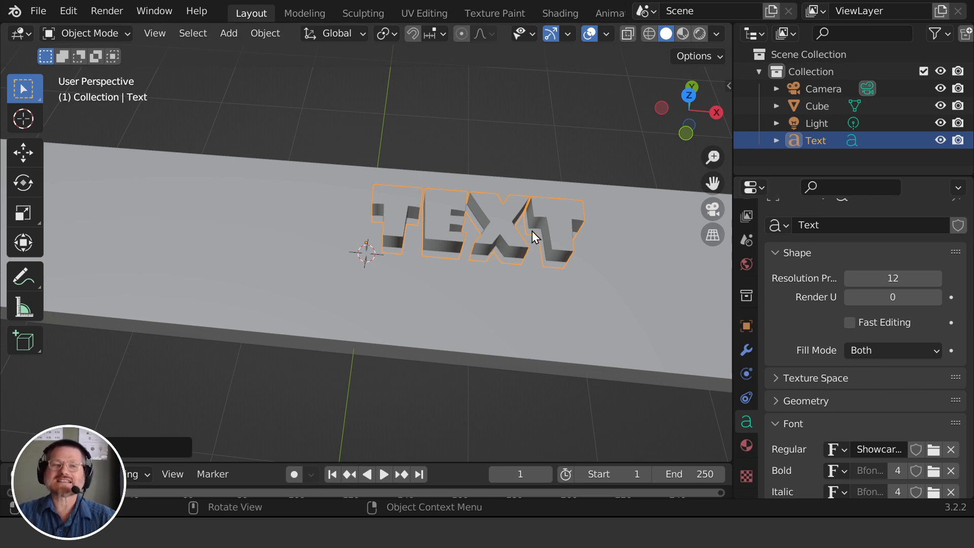
Turn on the Screencast Keys display in the viewport and hide the sidebar again
{"action": "left_click", "coordinate": [729, 87]}
{"action": "left_click", "coordinate": [726, 226]}
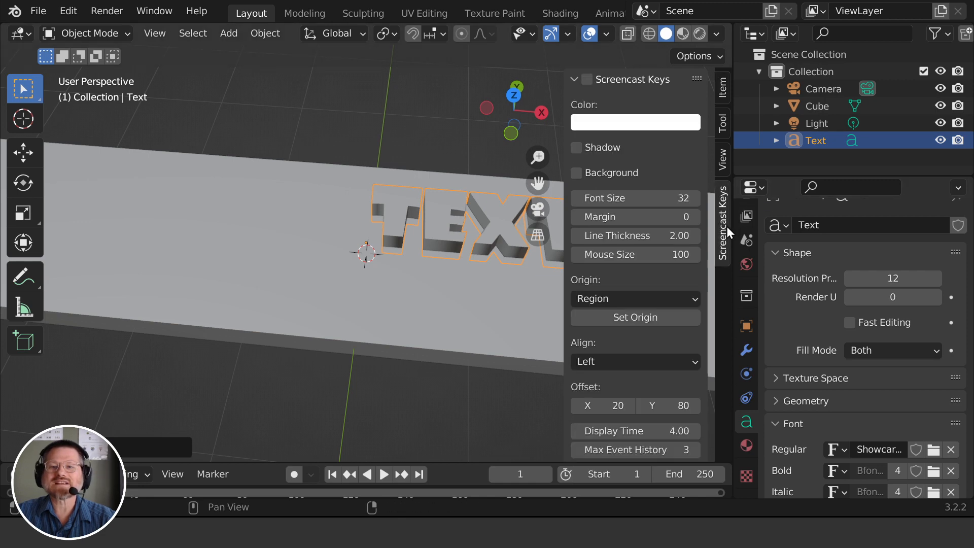
{"action": "left_click", "coordinate": [587, 82]}
{"action": "left_click_drag", "start_coordinate": [564, 97], "coordinate": [609, 101]}
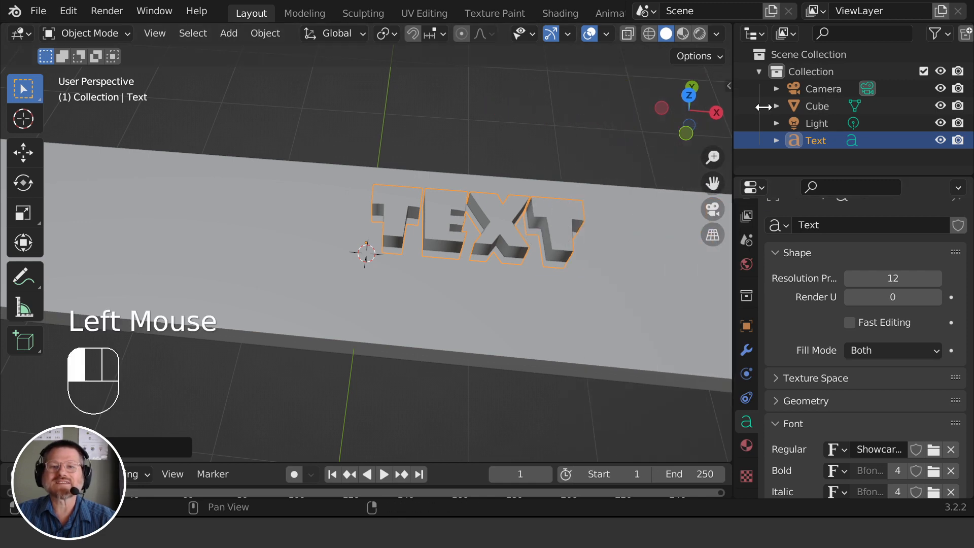
Replace the content of the text object with "MR. Awesome"
{"action": "key", "text": "Tab"}
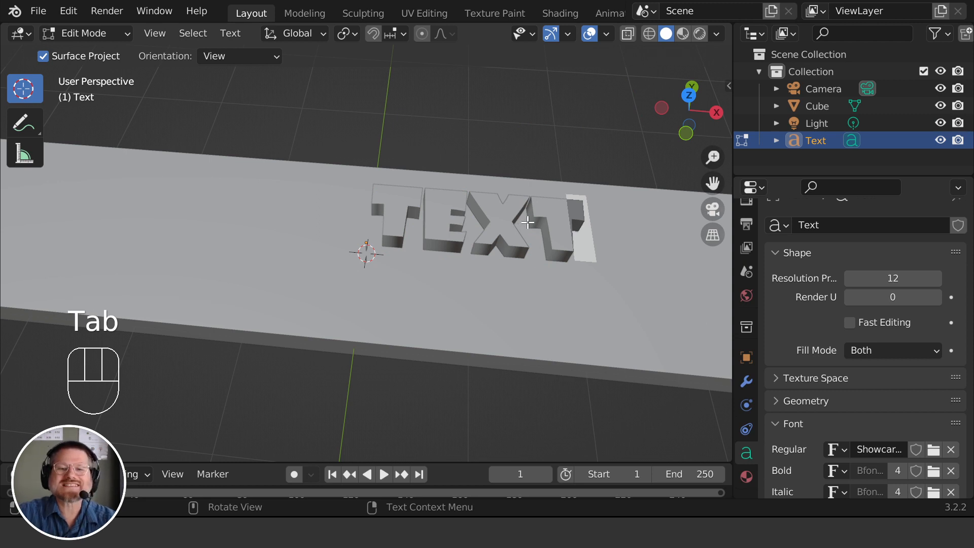
{"action": "key", "text": "BackSpace"}
{"action": "key", "text": "BackSpace"}
{"action": "key", "text": "BackSpace"}
{"action": "key", "text": "BackSpace"}
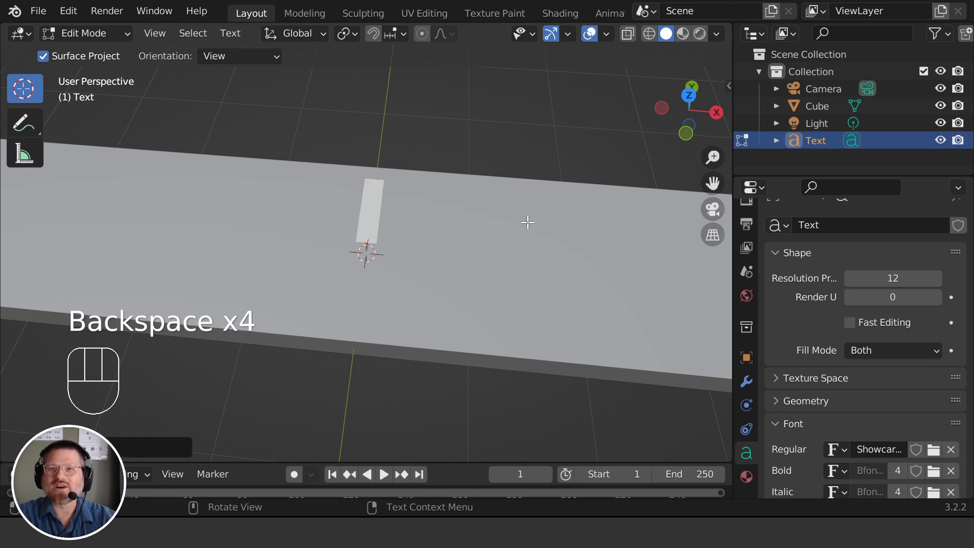
{"action": "type", "text": "MR"}
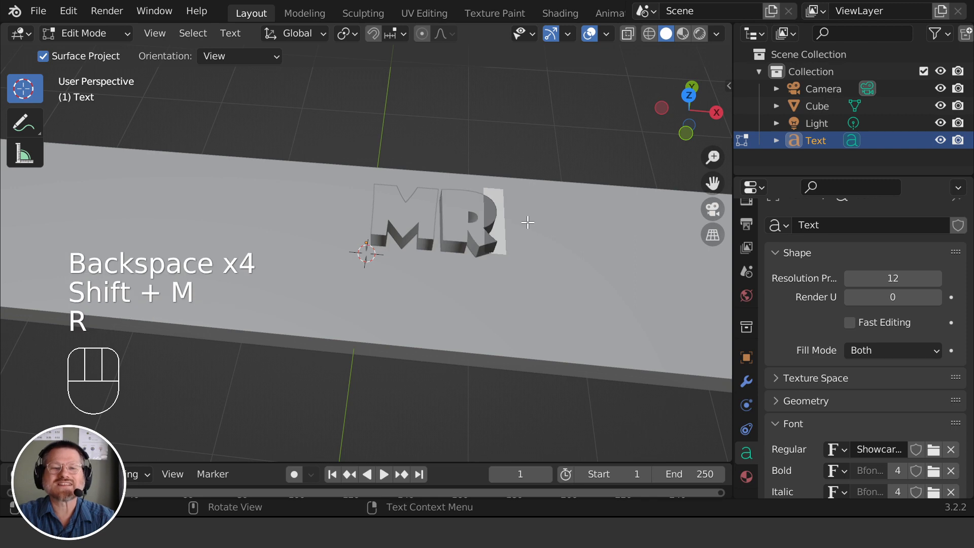
{"action": "type", "text": ". Awesome"}
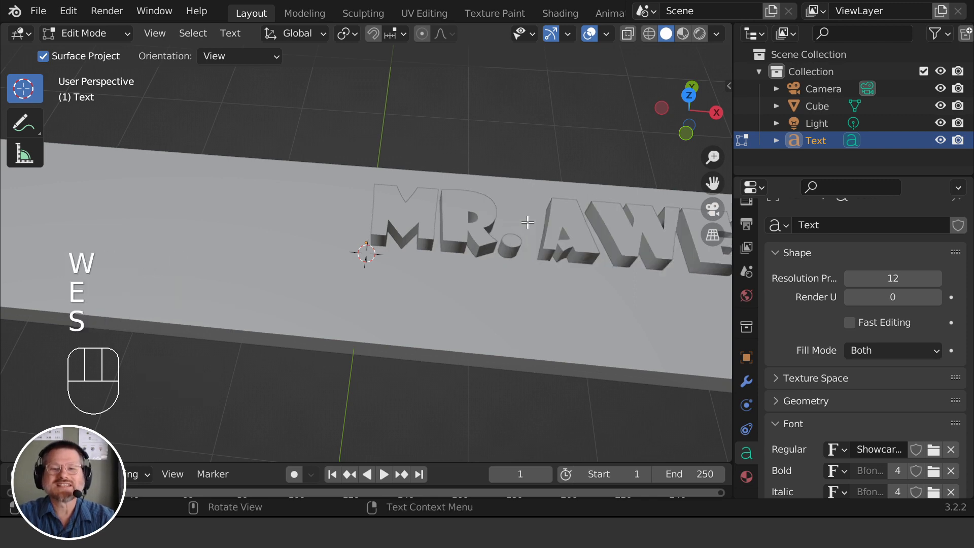
{"action": "scroll", "coordinate": [533, 289], "scroll_direction": "down", "scroll_amount": 3}
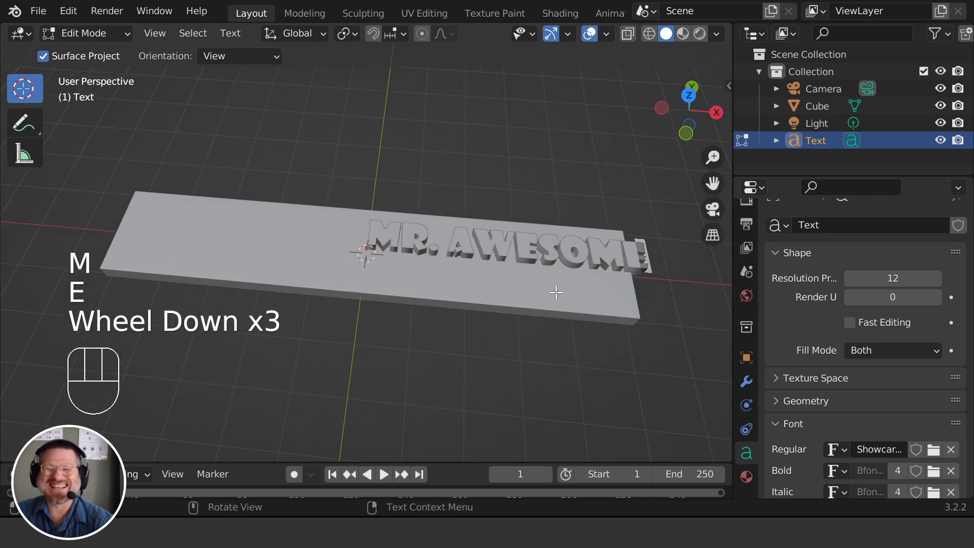
{"action": "scroll", "coordinate": [578, 277], "scroll_direction": "up", "scroll_amount": 1}
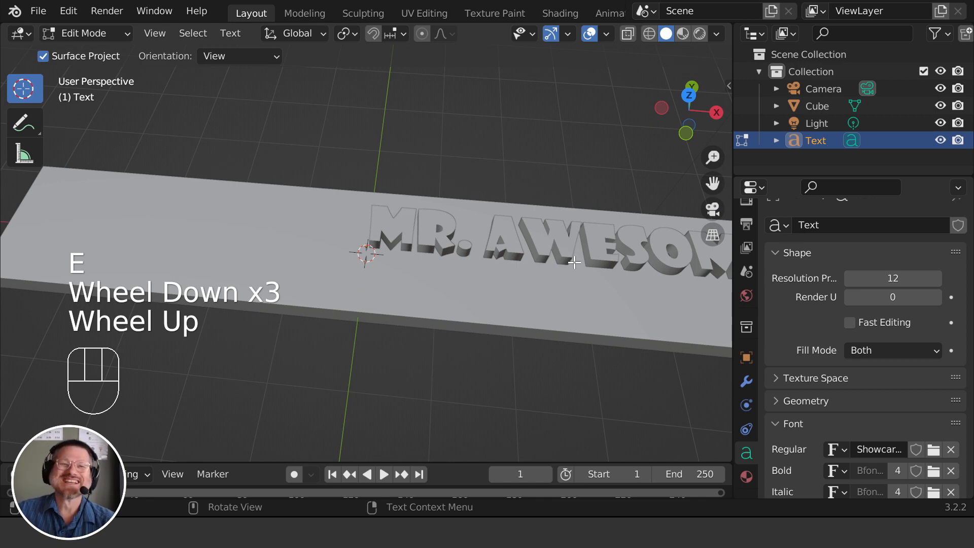
{"action": "key", "text": "Tab"}
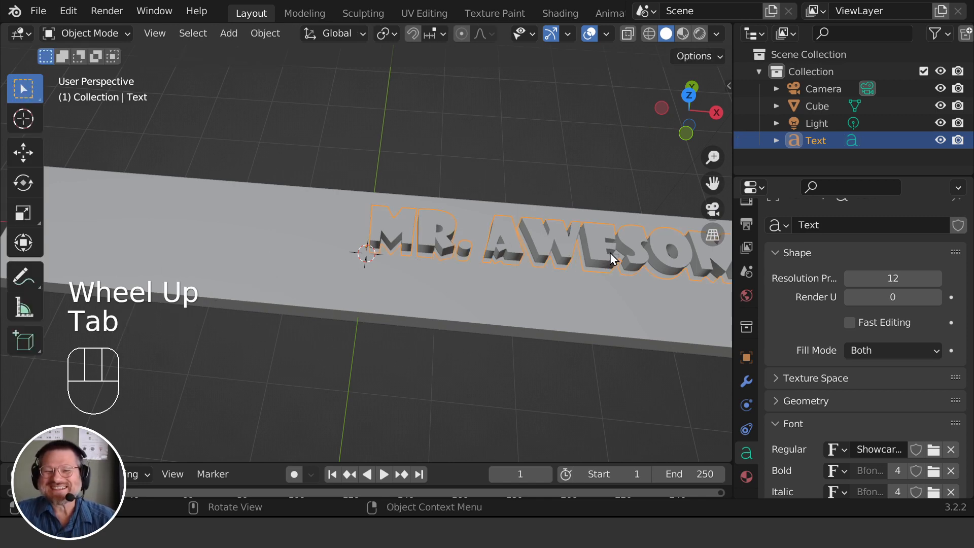
{"action": "key", "text": "g"}
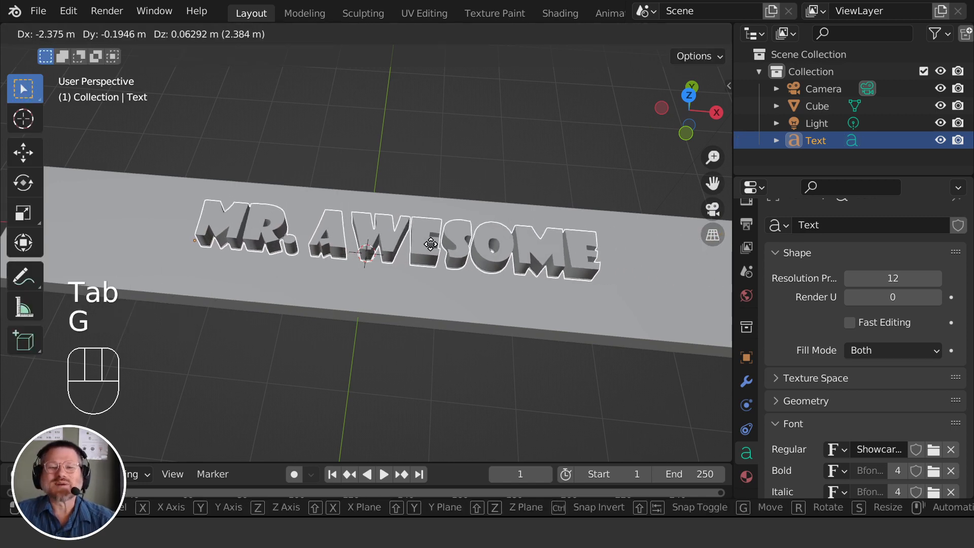
{"action": "key", "text": "Escape"}
{"action": "middle_click_drag", "start_coordinate": [472, 254], "coordinate": [628, 257]}
{"action": "middle_click_drag", "start_coordinate": [556, 244], "coordinate": [497, 310]}
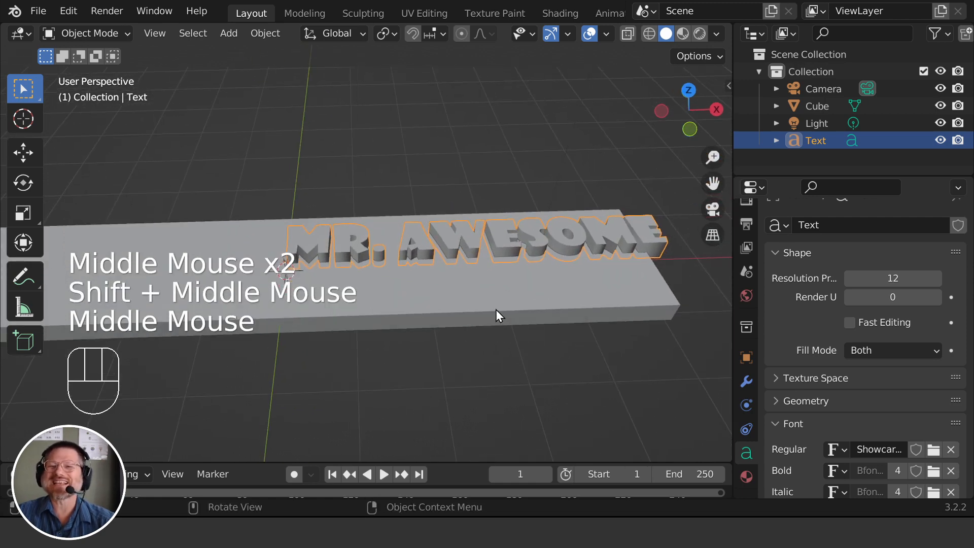
Replace the word "Awesome" after "MR." in the text object with the person's surname
{"action": "key", "text": "Tab"}
{"action": "key", "text": "BackSpace"}
{"action": "key", "text": "BackSpace"}
{"action": "key", "text": "BackSpace"}
{"action": "key", "text": "BackSpace"}
{"action": "key", "text": "BackSpace"}
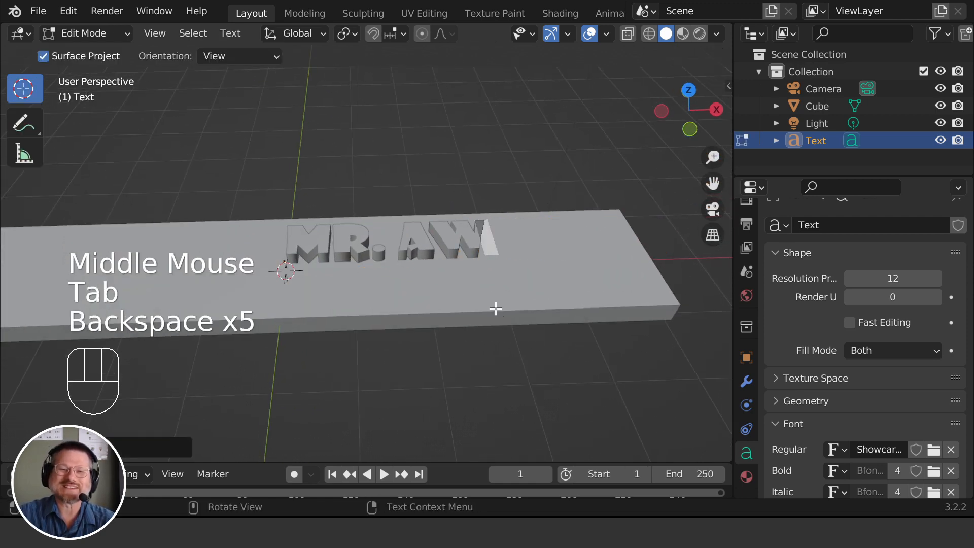
{"action": "key", "text": "BackSpace"}
{"action": "key", "text": "BackSpace"}
{"action": "type", "text": "HELLAND"}
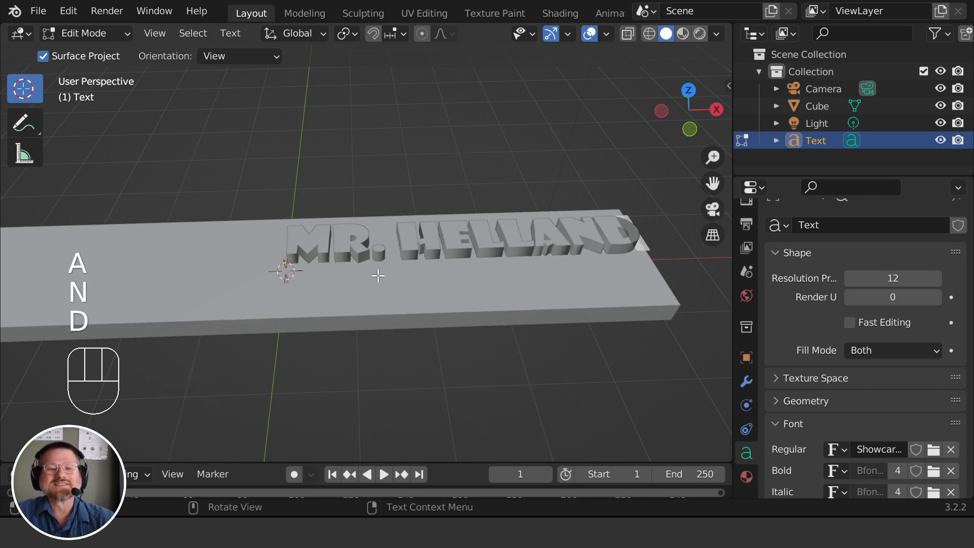
{"action": "key", "text": "Tab"}
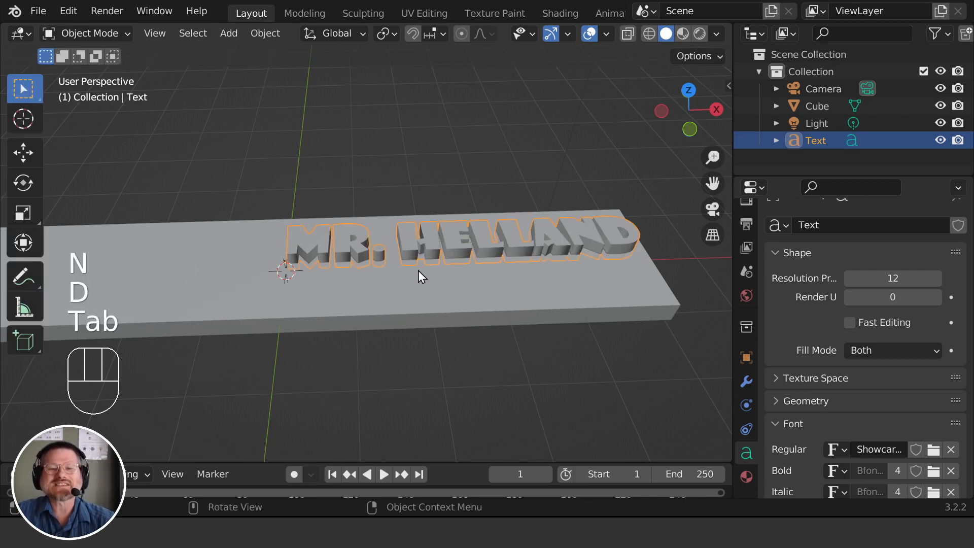
Set the text's font size to 2
{"action": "scroll", "coordinate": [894, 378], "scroll_direction": "down", "scroll_amount": 8}
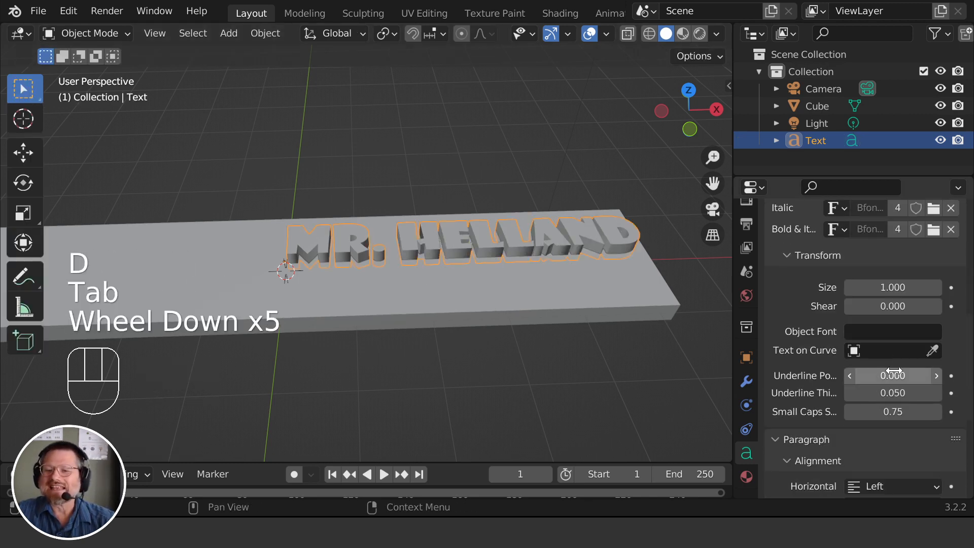
{"action": "scroll", "coordinate": [894, 378], "scroll_direction": "up", "scroll_amount": 1}
{"action": "scroll", "coordinate": [894, 373], "scroll_direction": "up", "scroll_amount": 1}
{"action": "scroll", "coordinate": [894, 373], "scroll_direction": "down", "scroll_amount": 3}
{"action": "scroll", "coordinate": [894, 373], "scroll_direction": "up", "scroll_amount": 4}
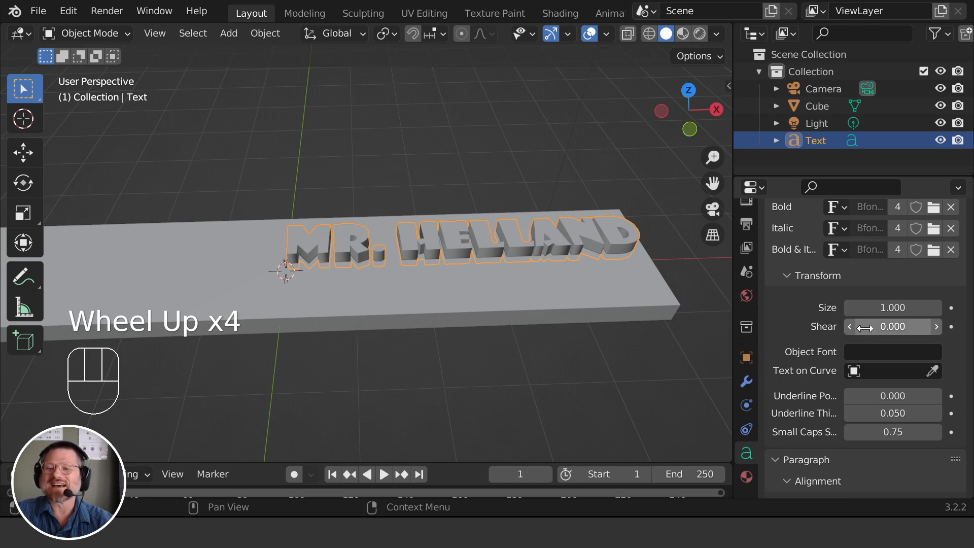
{"action": "left_click", "coordinate": [894, 309]}
{"action": "type", "text": "2"}
{"action": "key", "text": "Return"}
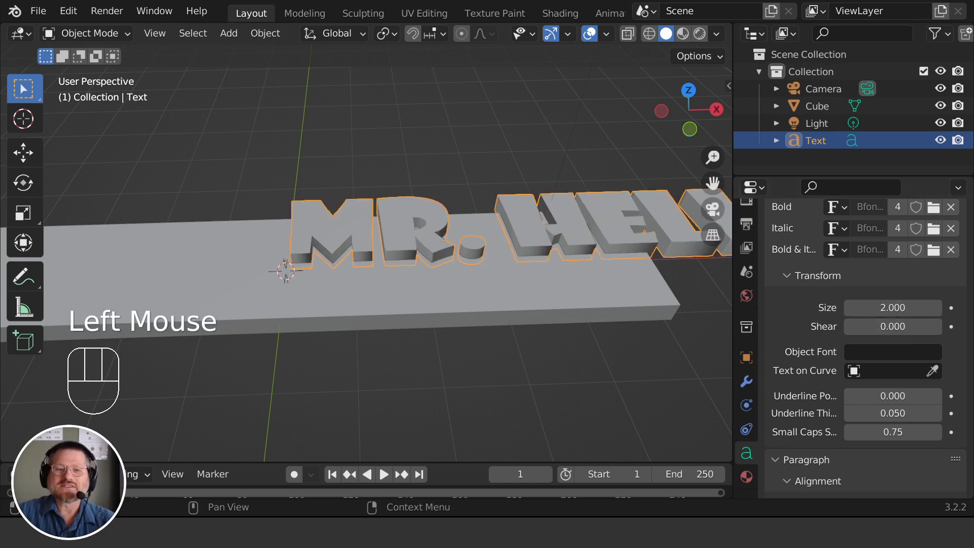
{"action": "scroll", "coordinate": [569, 228], "scroll_direction": "down", "scroll_amount": 3}
{"action": "middle_click_drag", "start_coordinate": [457, 215], "coordinate": [480, 279]}
{"action": "scroll", "coordinate": [574, 248], "scroll_direction": "down", "scroll_amount": 1}
{"action": "scroll", "coordinate": [574, 248], "scroll_direction": "up", "scroll_amount": 2}
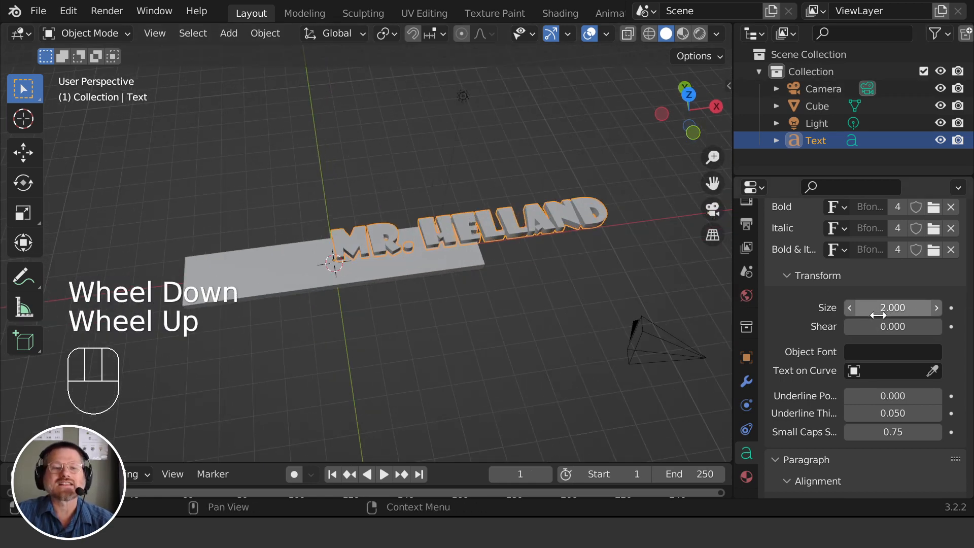
{"action": "middle_click_drag", "start_coordinate": [480, 251], "coordinate": [471, 269]}
{"action": "key", "text": "g"}
{"action": "key", "text": "x"}
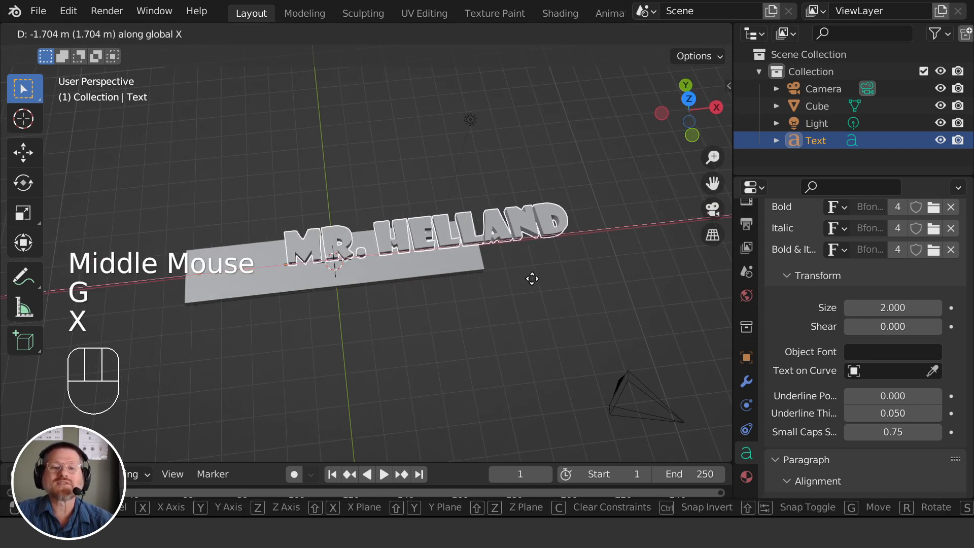
{"action": "key", "text": "Escape"}
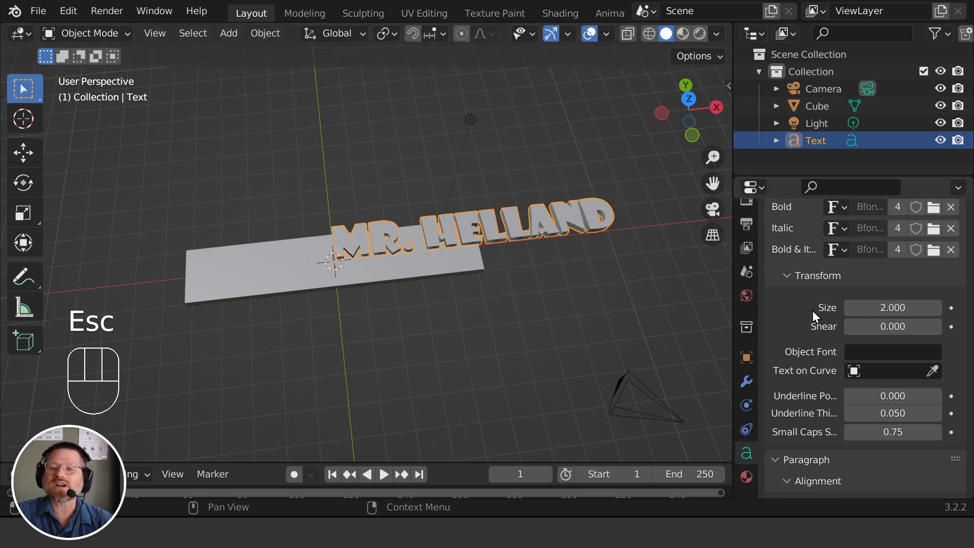
Set both the horizontal and the vertical paragraph alignment of the text to Center
{"action": "scroll", "coordinate": [851, 340], "scroll_direction": "up", "scroll_amount": 4}
{"action": "scroll", "coordinate": [852, 340], "scroll_direction": "down", "scroll_amount": 3}
{"action": "scroll", "coordinate": [850, 340], "scroll_direction": "down", "scroll_amount": 3}
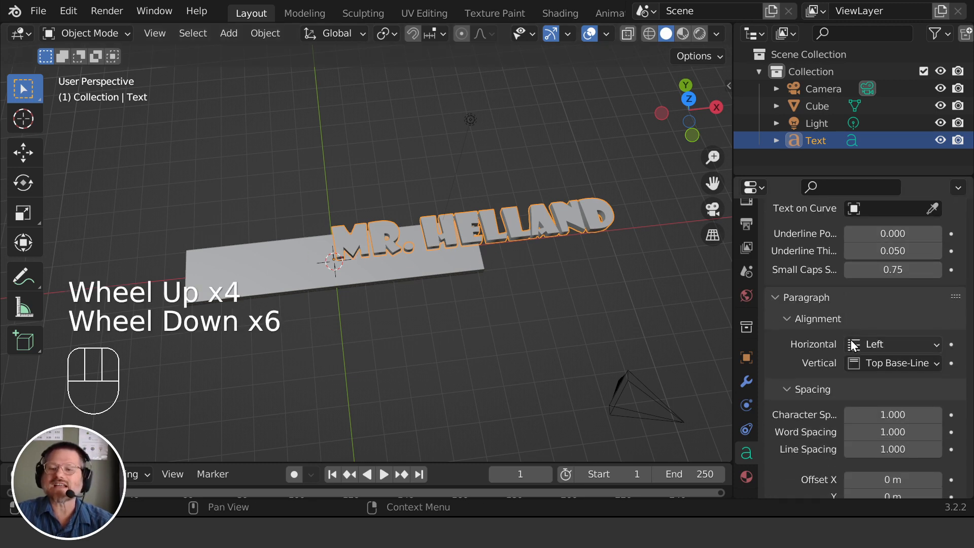
{"action": "left_click", "coordinate": [879, 345]}
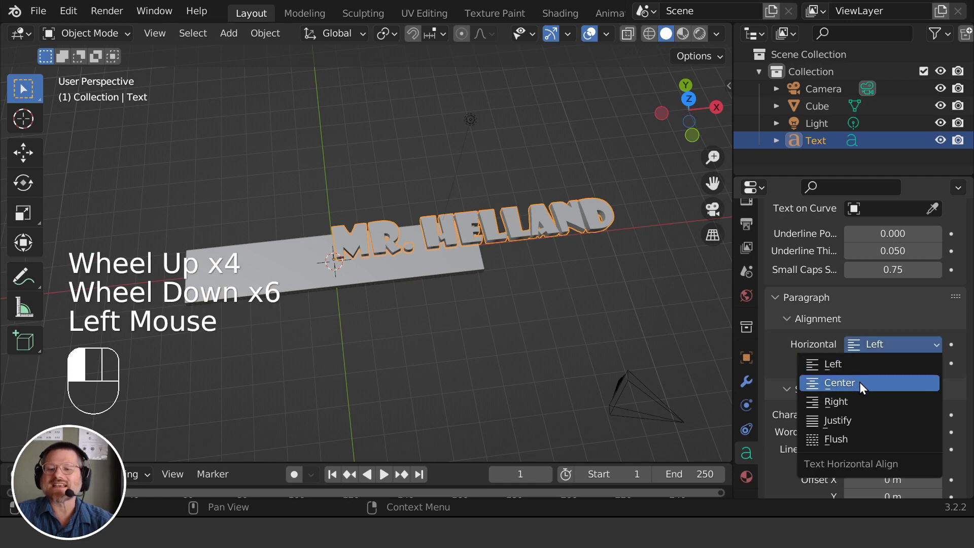
{"action": "left_click", "coordinate": [843, 382]}
{"action": "left_click", "coordinate": [911, 359]}
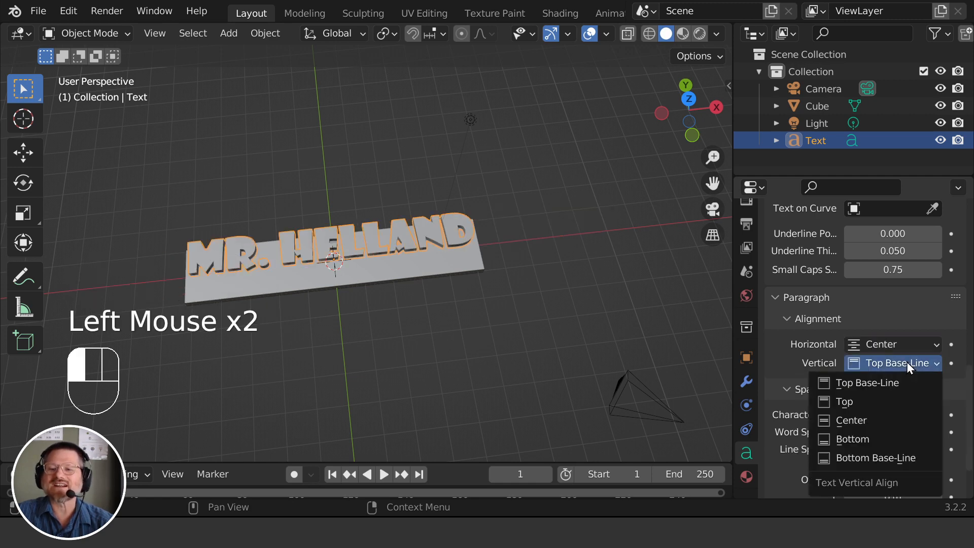
{"action": "left_click", "coordinate": [861, 420]}
Set the text's font size to 1.8 so it fits within the plank
{"action": "middle_click_drag", "start_coordinate": [495, 324], "coordinate": [583, 337]}
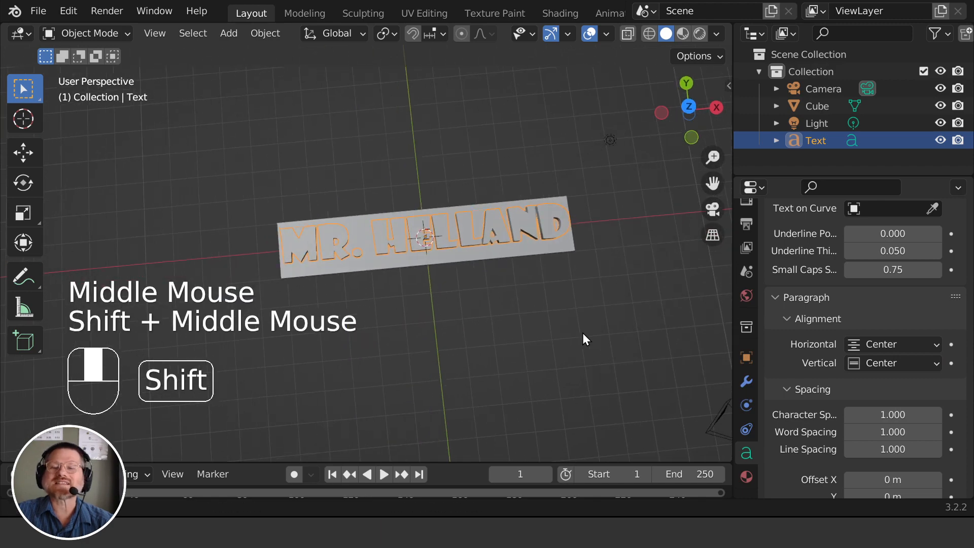
{"action": "scroll", "coordinate": [479, 235], "scroll_direction": "up", "scroll_amount": 2}
{"action": "scroll", "coordinate": [486, 236], "scroll_direction": "down", "scroll_amount": 1}
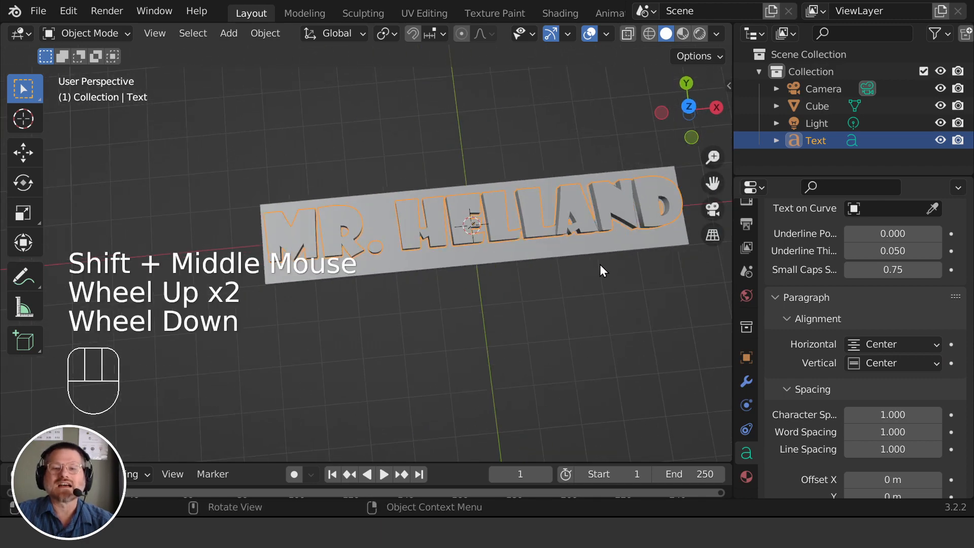
{"action": "middle_click_drag", "start_coordinate": [600, 265], "coordinate": [595, 289]}
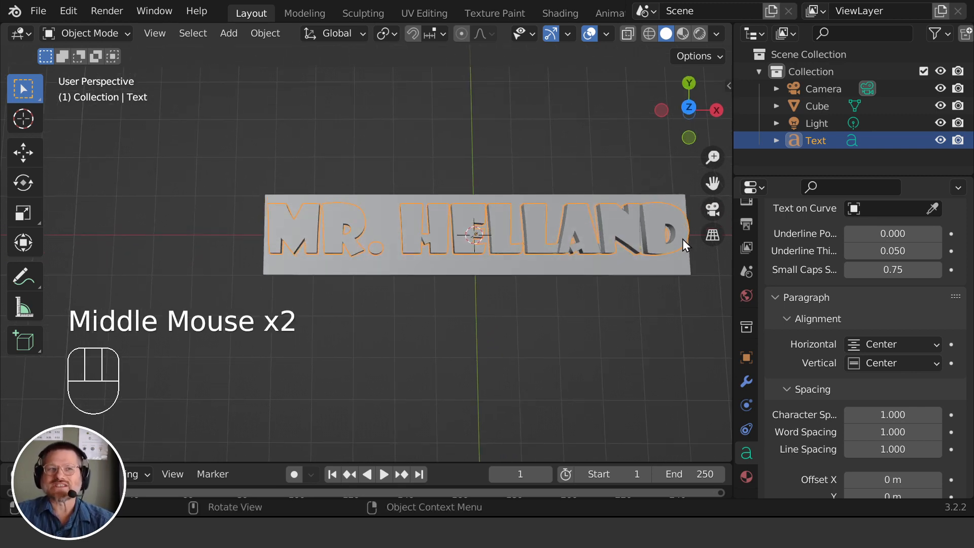
{"action": "scroll", "coordinate": [942, 313], "scroll_direction": "up", "scroll_amount": 3}
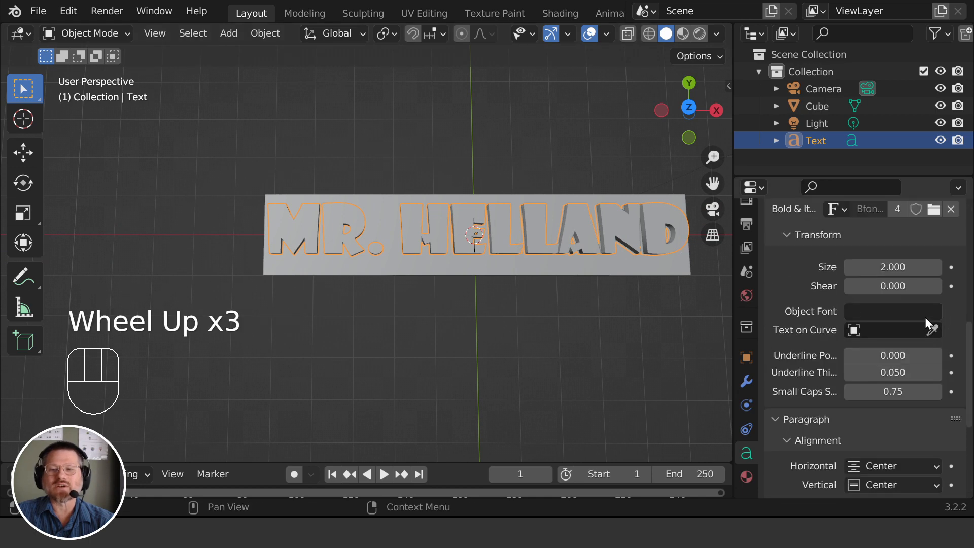
{"action": "left_click", "coordinate": [893, 267]}
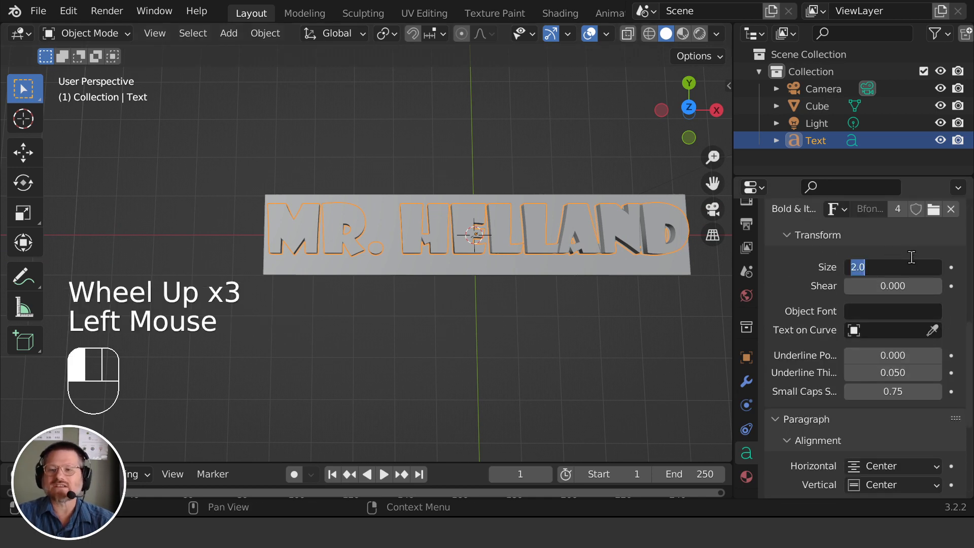
{"action": "type", "text": "1.8"}
{"action": "key", "text": "Return"}
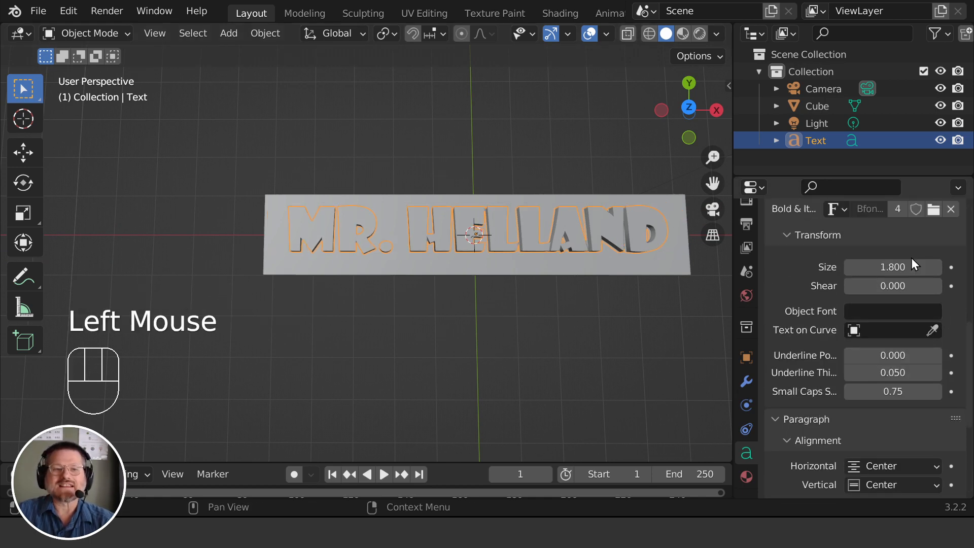
Inspect how the raised text sits on the plank from above, from the side and at an angle
{"action": "middle_click_drag", "start_coordinate": [649, 285], "coordinate": [543, 231]}
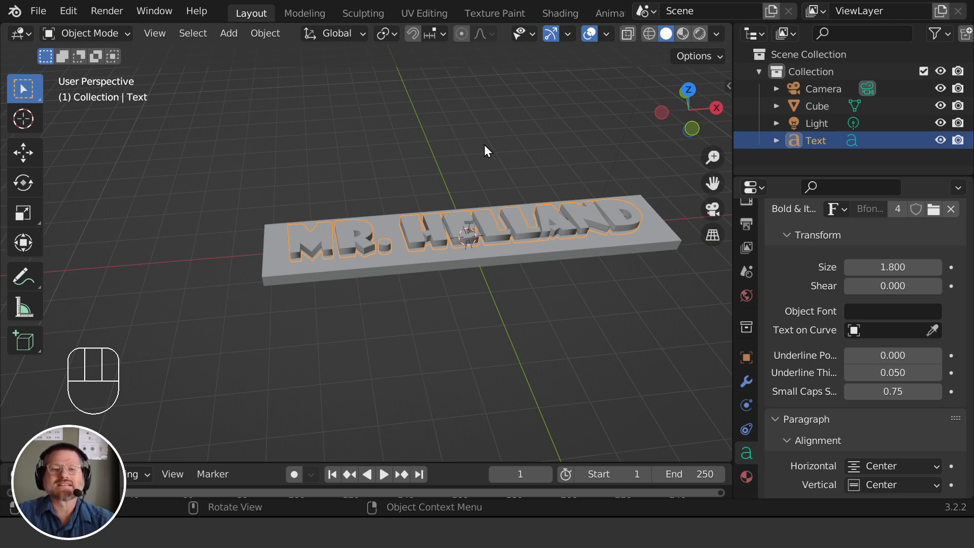
{"action": "middle_click_drag", "start_coordinate": [484, 152], "coordinate": [578, 239]}
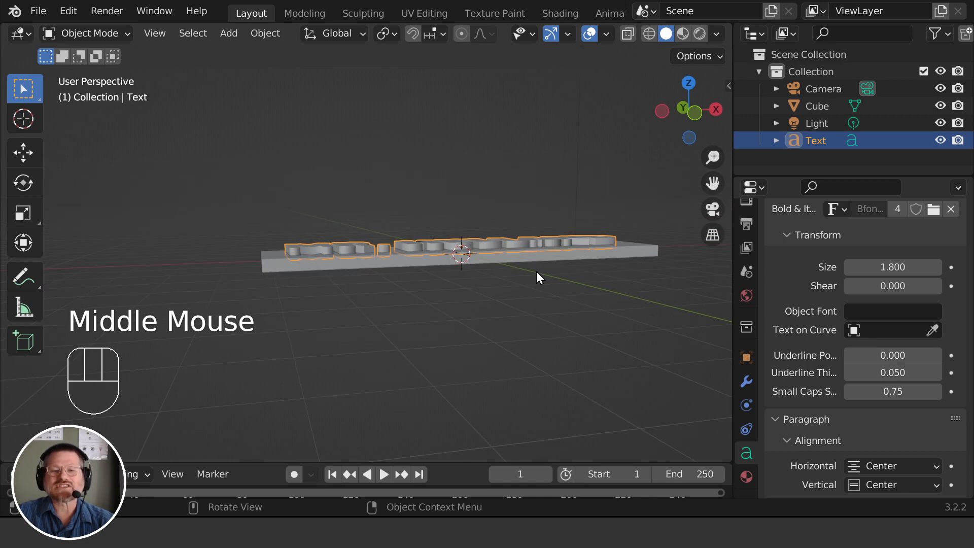
{"action": "middle_click_drag", "start_coordinate": [537, 272], "coordinate": [529, 309]}
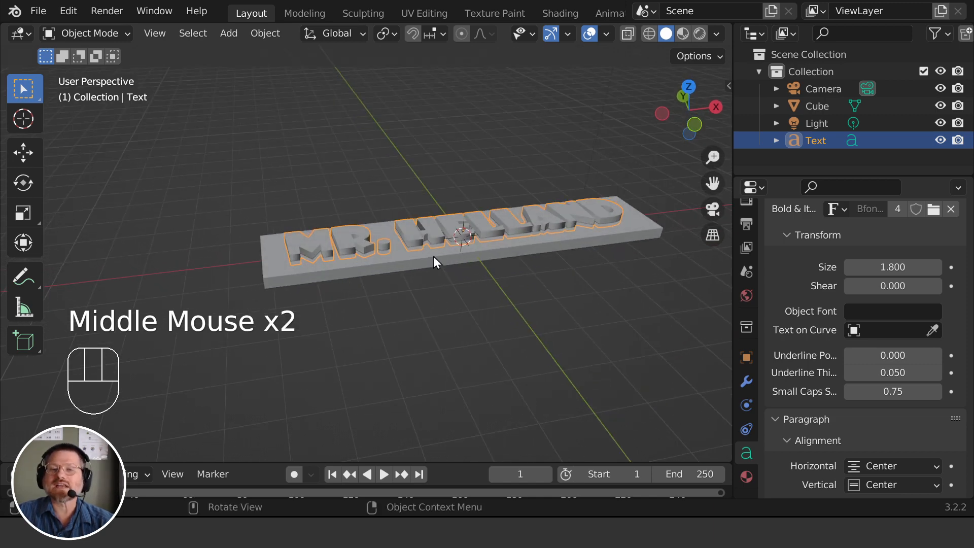
{"action": "middle_click_drag", "start_coordinate": [434, 259], "coordinate": [500, 305]}
{"action": "scroll", "coordinate": [509, 308], "scroll_direction": "up", "scroll_amount": 1}
{"action": "scroll", "coordinate": [508, 303], "scroll_direction": "up", "scroll_amount": 2}
{"action": "scroll", "coordinate": [562, 309], "scroll_direction": "down", "scroll_amount": 2}
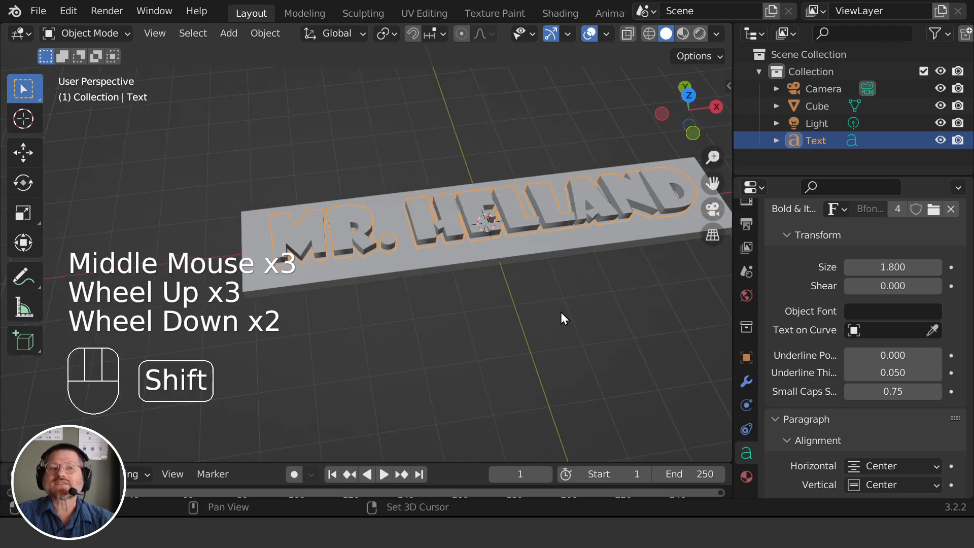
Convert the raised name text object on the plank to a mesh
{"action": "middle_click_drag", "start_coordinate": [561, 312], "coordinate": [478, 223], "text": "shift"}
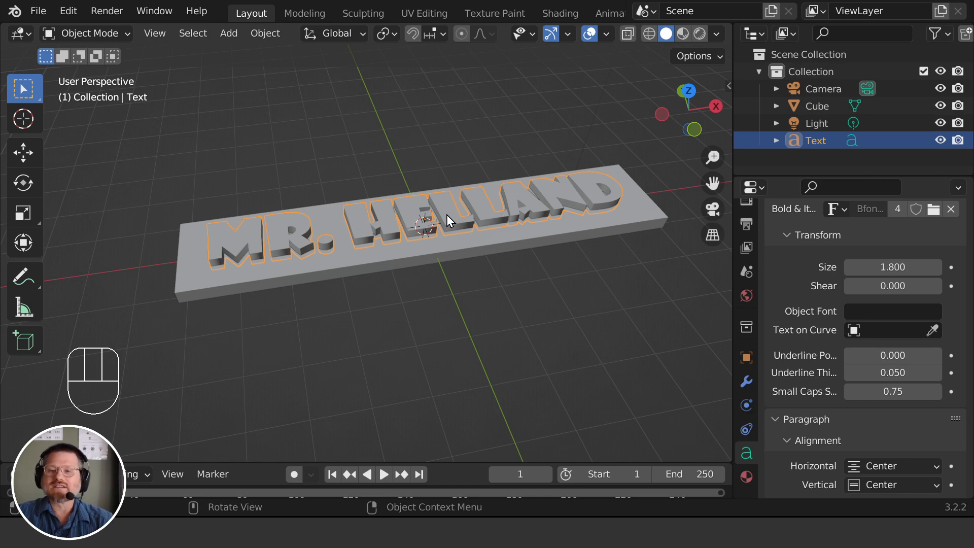
{"action": "right_click", "coordinate": [451, 217]}
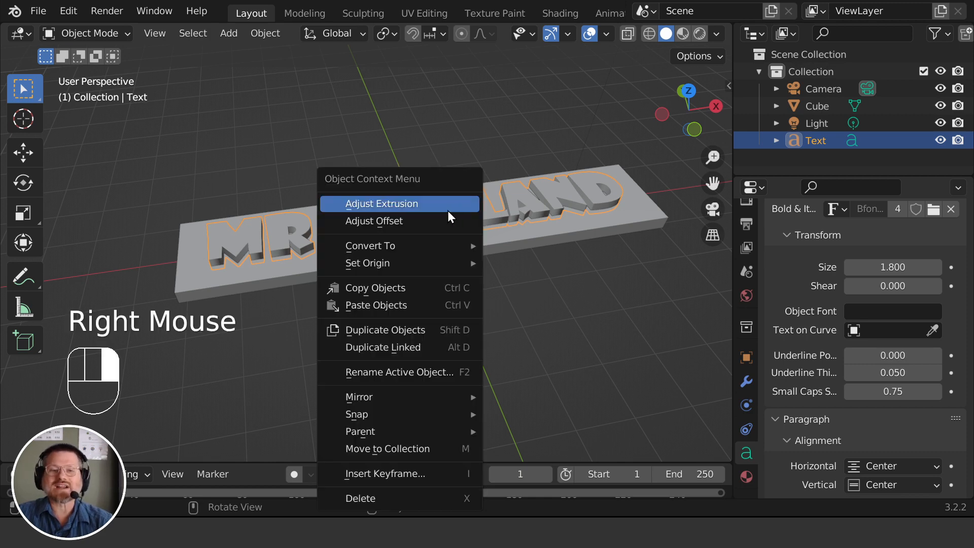
{"action": "mouse_move", "coordinate": [417, 246]}
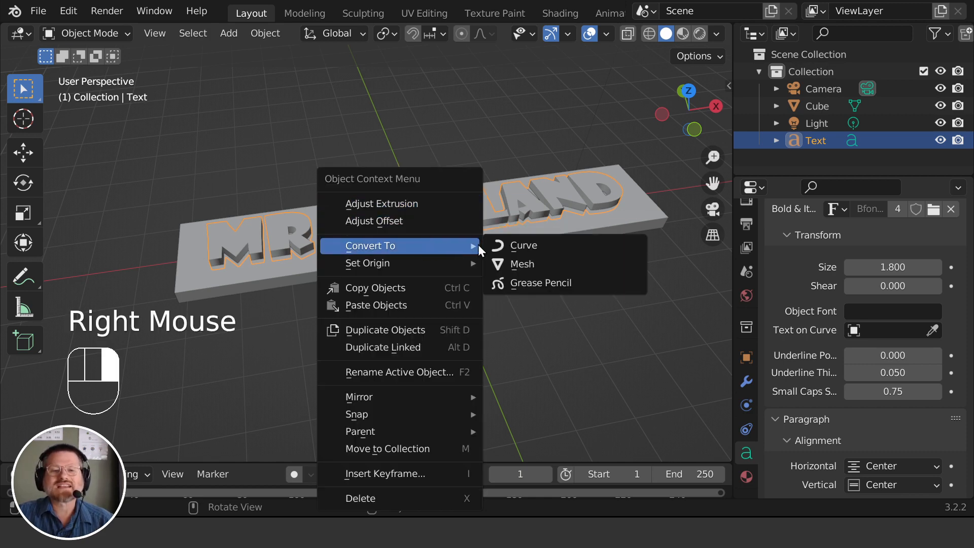
{"action": "left_click", "coordinate": [510, 263]}
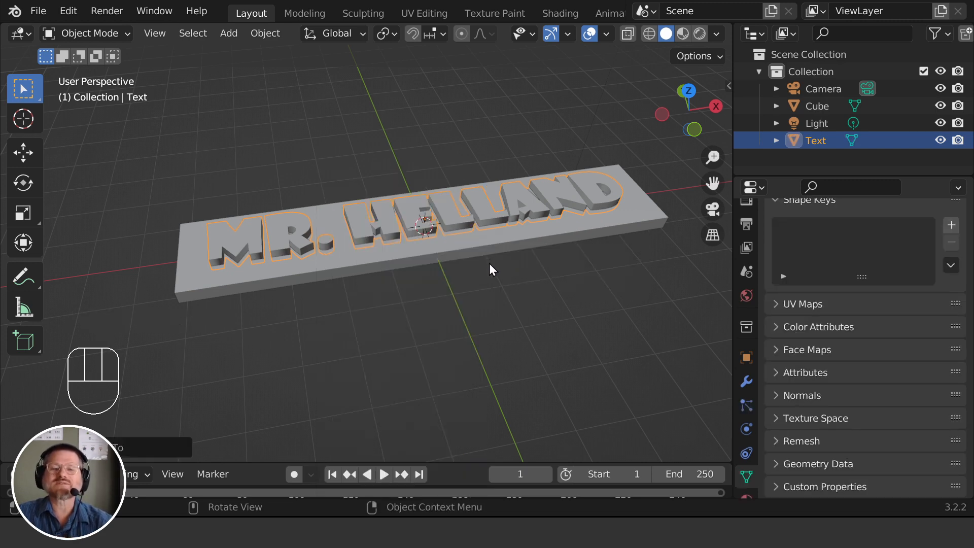
Add a Boolean modifier to the plank, with the name text mesh as its operand object
{"action": "middle_click_drag", "start_coordinate": [419, 252], "coordinate": [438, 207]}
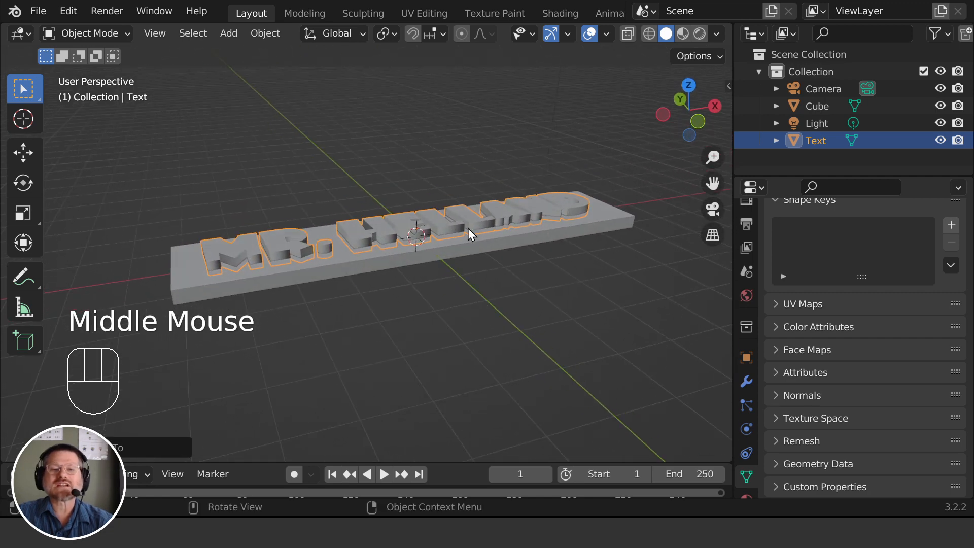
{"action": "left_click", "coordinate": [485, 250]}
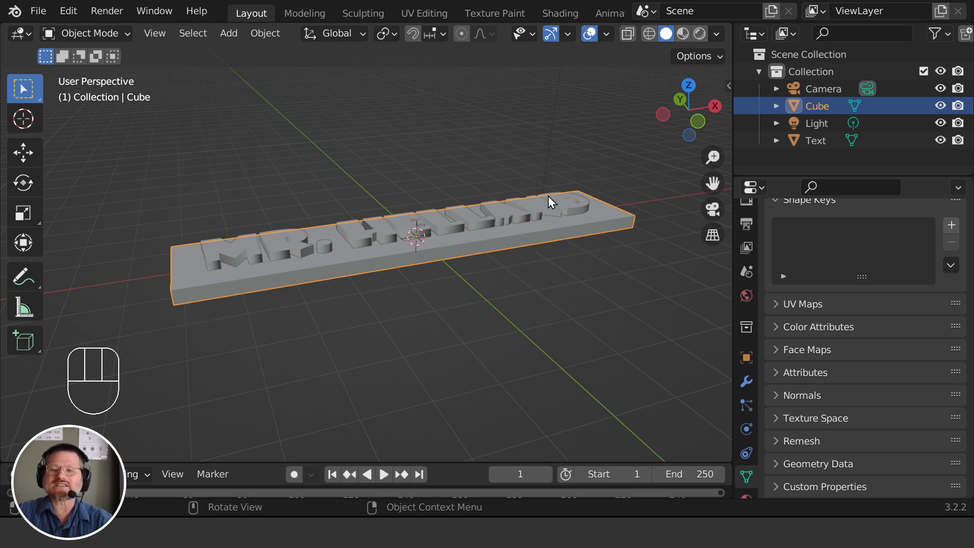
{"action": "left_click", "coordinate": [747, 382]}
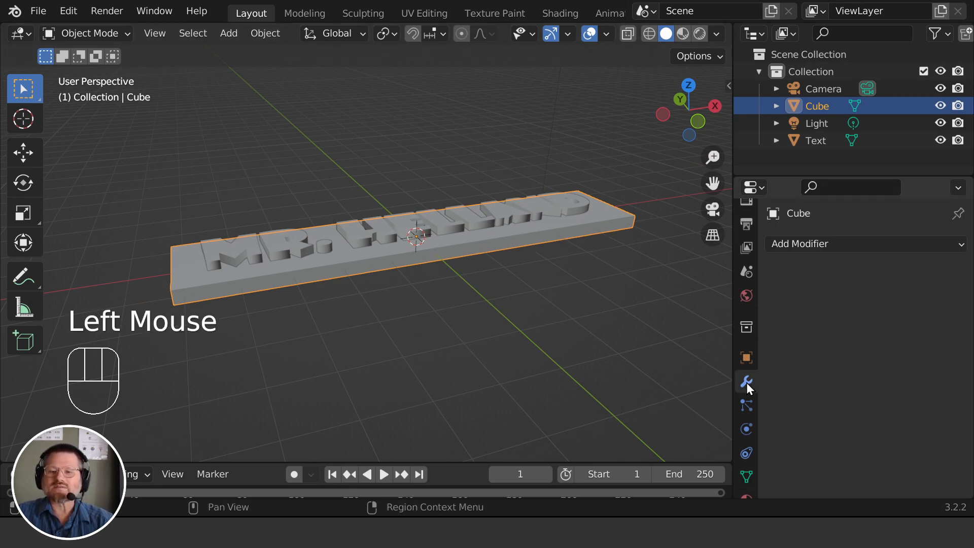
{"action": "left_click", "coordinate": [801, 246]}
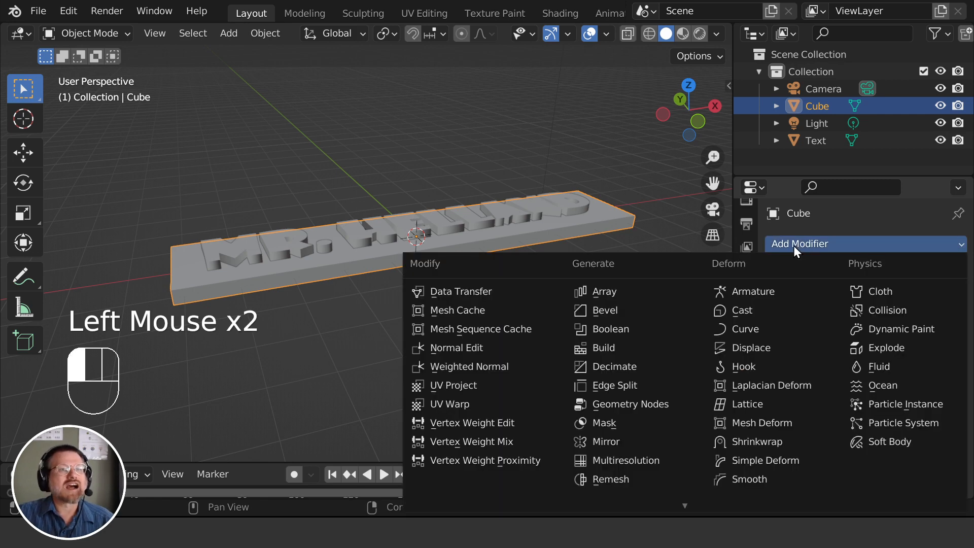
{"action": "left_click", "coordinate": [602, 328]}
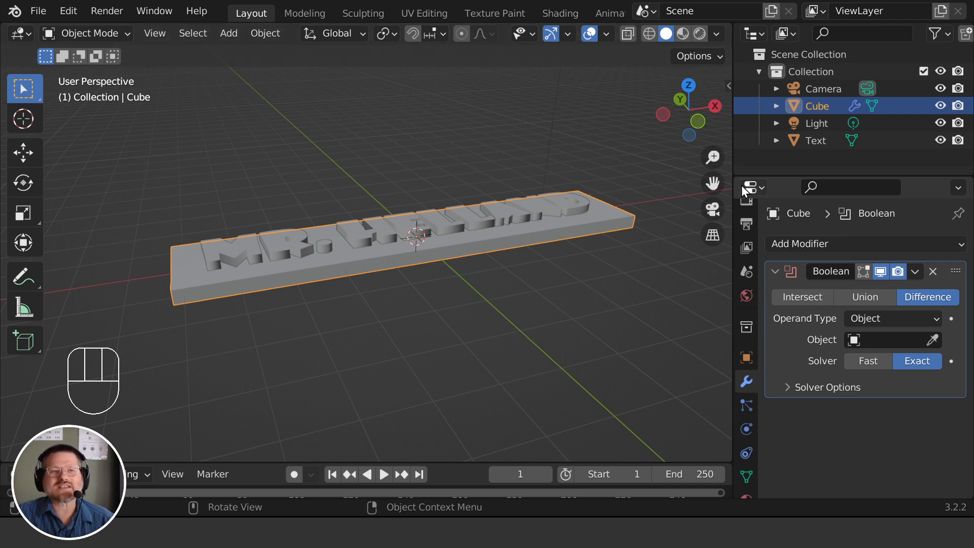
{"action": "left_click", "coordinate": [933, 340]}
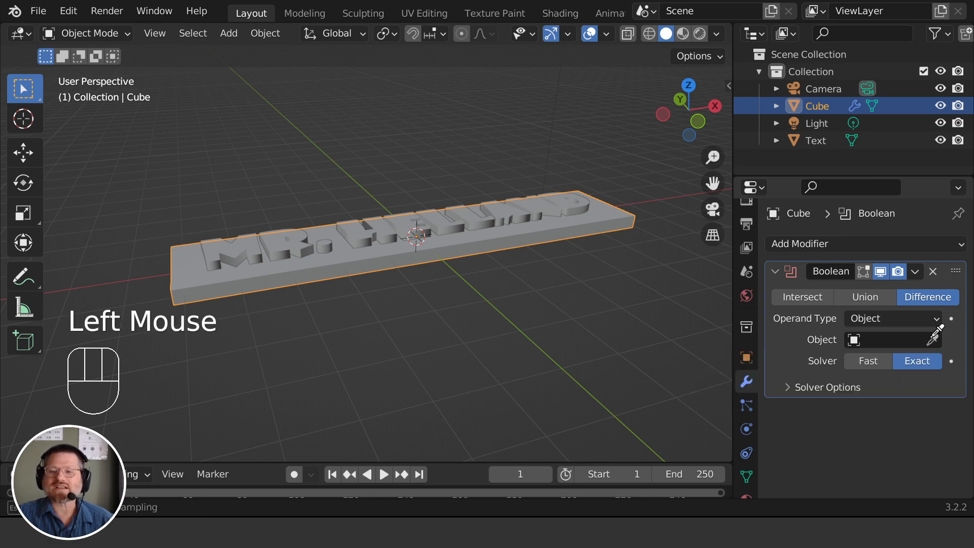
{"action": "left_click", "coordinate": [465, 213]}
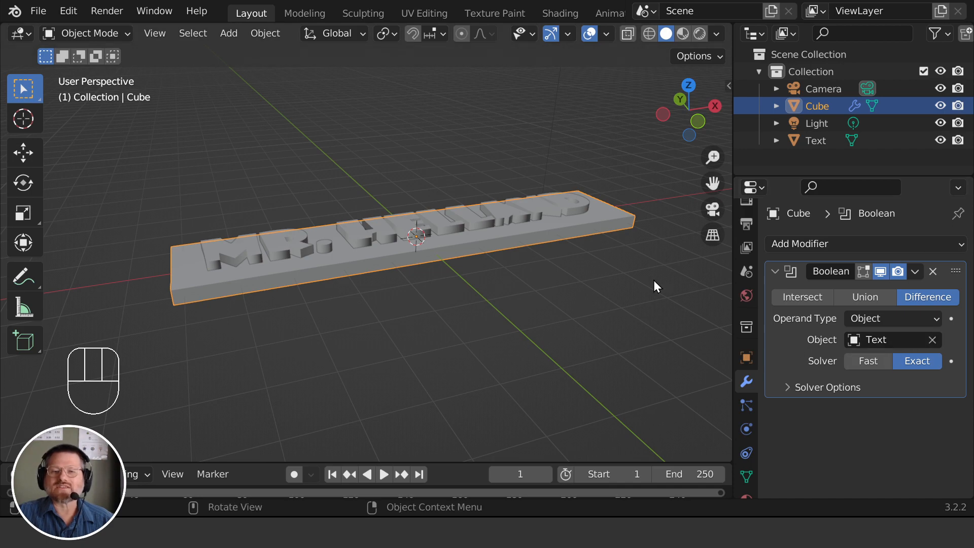
Hide the name text object in the viewport to expose the Difference cut in the plank's surface
{"action": "middle_click_drag", "start_coordinate": [653, 280], "coordinate": [529, 319]}
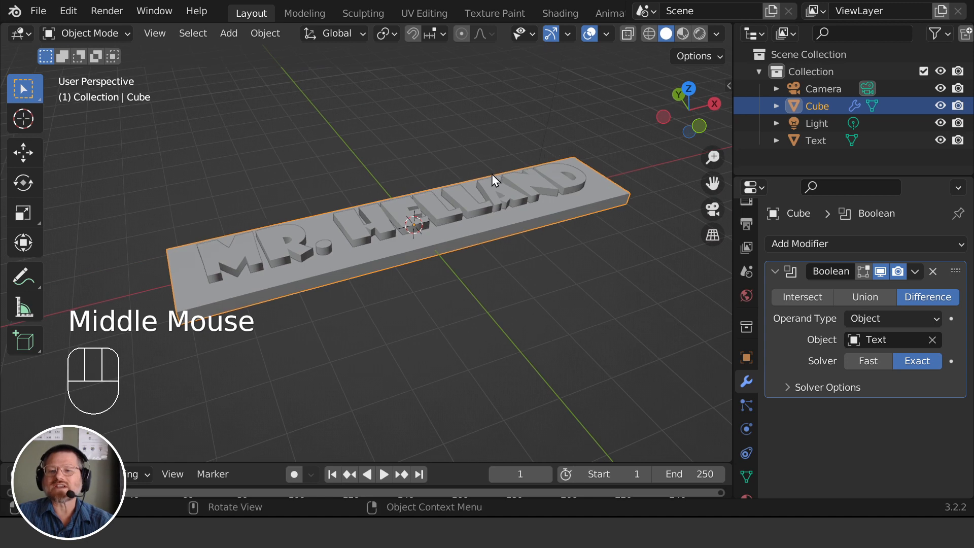
{"action": "left_click", "coordinate": [941, 140]}
{"action": "middle_click_drag", "start_coordinate": [568, 243], "coordinate": [595, 200]}
{"action": "scroll", "coordinate": [405, 248], "scroll_direction": "up", "scroll_amount": 3}
{"action": "middle_click_drag", "start_coordinate": [404, 249], "coordinate": [424, 248]}
{"action": "scroll", "coordinate": [424, 248], "scroll_direction": "down", "scroll_amount": 3}
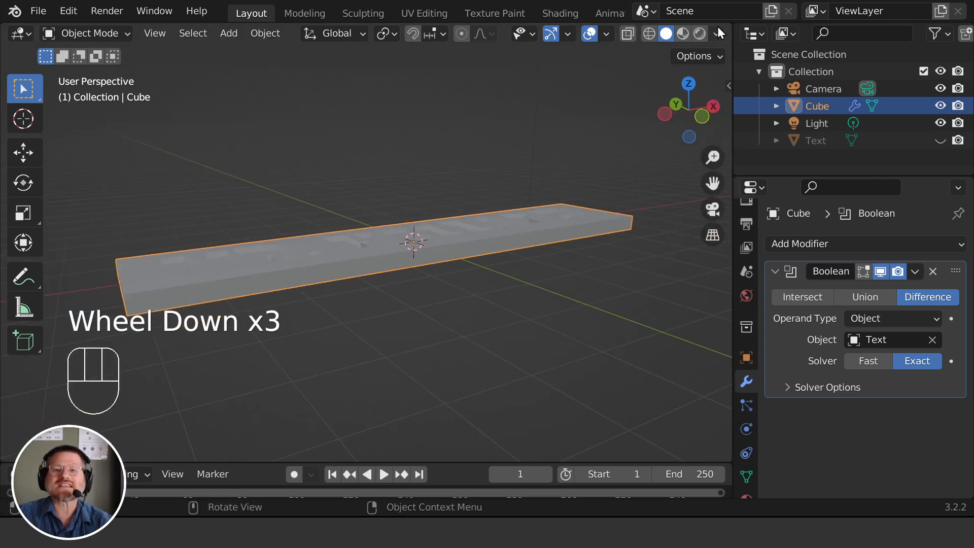
Switch the viewport to Rendered shading and inspect the letter recesses in the plank from several angles
{"action": "left_click", "coordinate": [700, 33]}
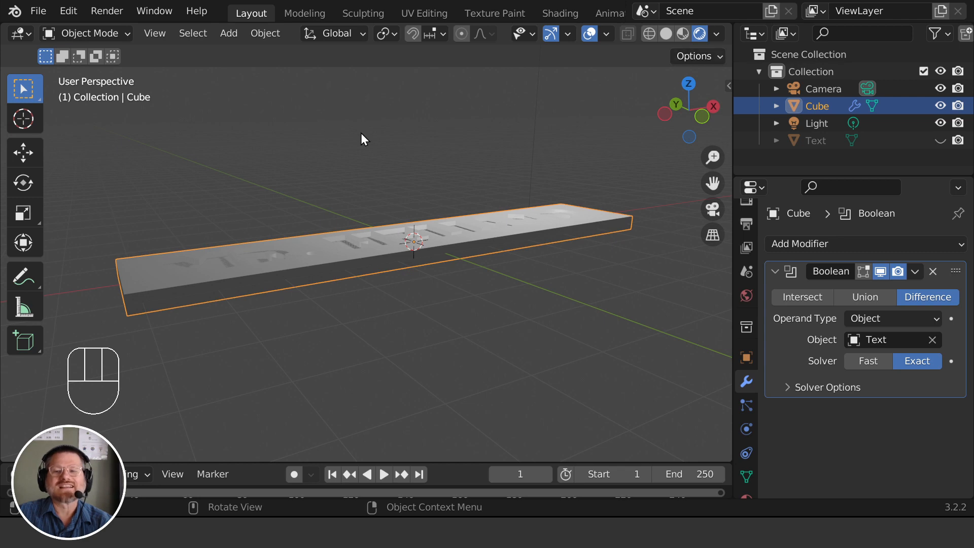
{"action": "middle_click_drag", "start_coordinate": [361, 133], "coordinate": [498, 163]}
{"action": "scroll", "coordinate": [386, 232], "scroll_direction": "up", "scroll_amount": 2}
{"action": "middle_click_drag", "start_coordinate": [387, 234], "coordinate": [402, 260]}
{"action": "scroll", "coordinate": [482, 226], "scroll_direction": "down", "scroll_amount": 3}
{"action": "scroll", "coordinate": [482, 229], "scroll_direction": "up", "scroll_amount": 1}
{"action": "middle_click_drag", "start_coordinate": [482, 230], "coordinate": [529, 198]}
{"action": "scroll", "coordinate": [453, 272], "scroll_direction": "up", "scroll_amount": 2}
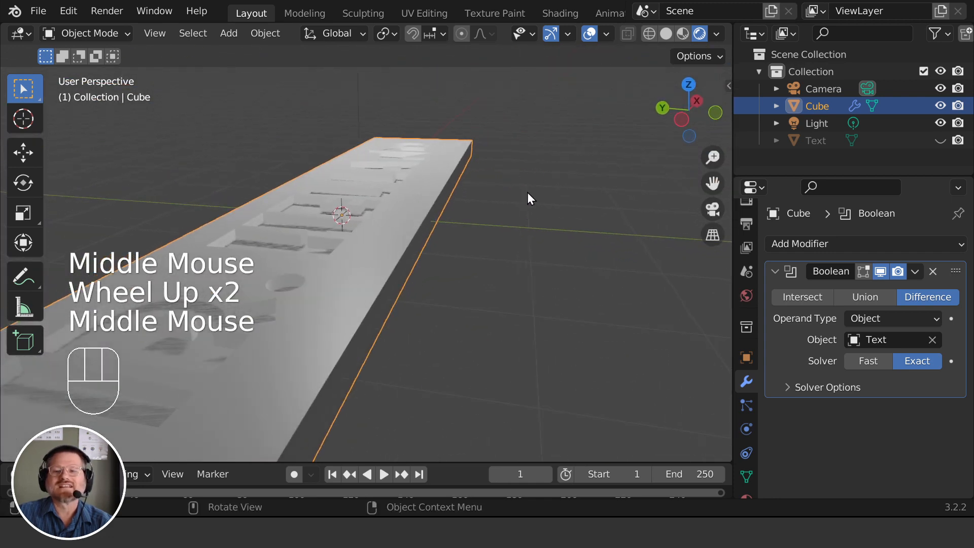
Compare the Union and Intersect operations of the plank's Boolean modifier and keep Union
{"action": "left_click", "coordinate": [875, 296]}
{"action": "middle_click_drag", "start_coordinate": [430, 287], "coordinate": [434, 261]}
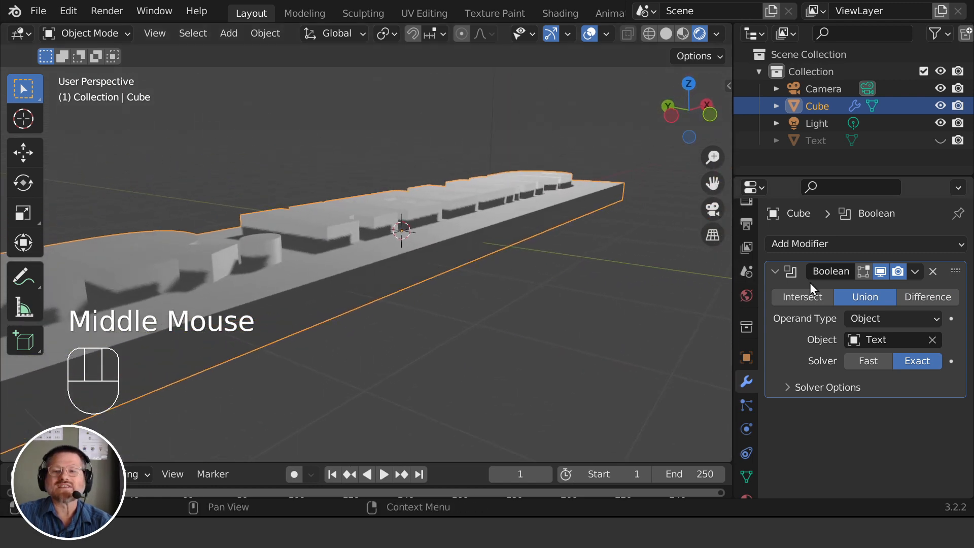
{"action": "left_click", "coordinate": [807, 296]}
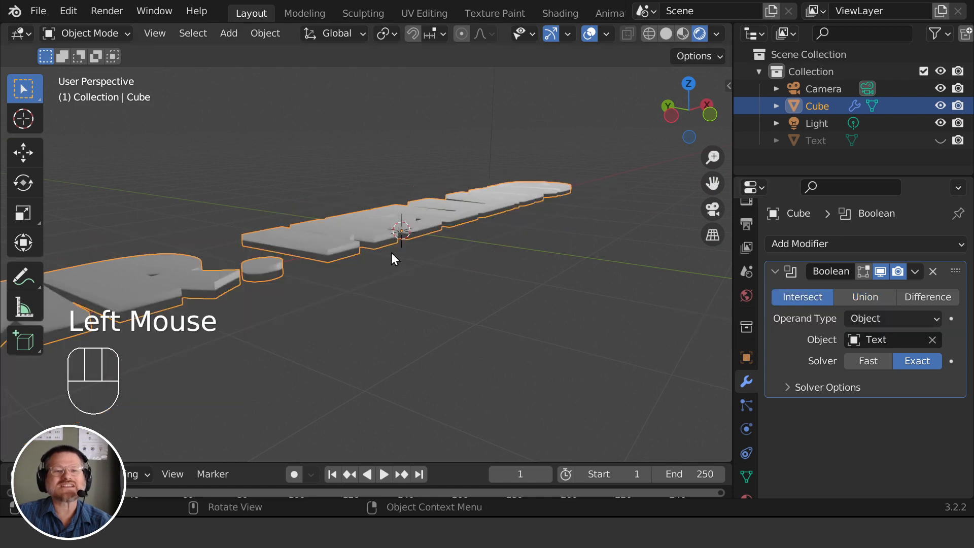
{"action": "middle_click_drag", "start_coordinate": [391, 254], "coordinate": [427, 263]}
{"action": "left_click", "coordinate": [878, 298]}
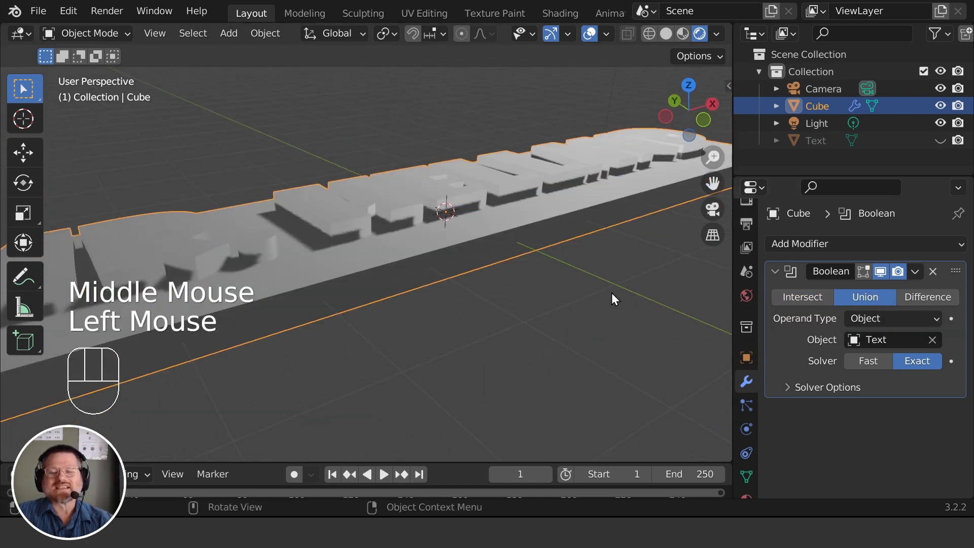
Examine the united name plate as a whole and up close at the end where the name starts
{"action": "scroll", "coordinate": [471, 218], "scroll_direction": "down", "scroll_amount": 2}
{"action": "middle_click_drag", "start_coordinate": [471, 218], "coordinate": [460, 200]}
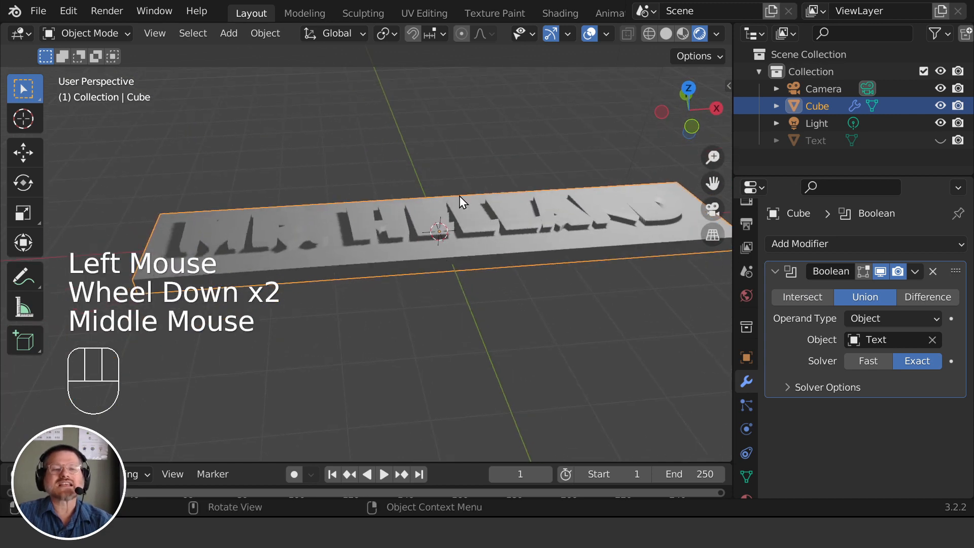
{"action": "scroll", "coordinate": [321, 220], "scroll_direction": "down", "scroll_amount": 2}
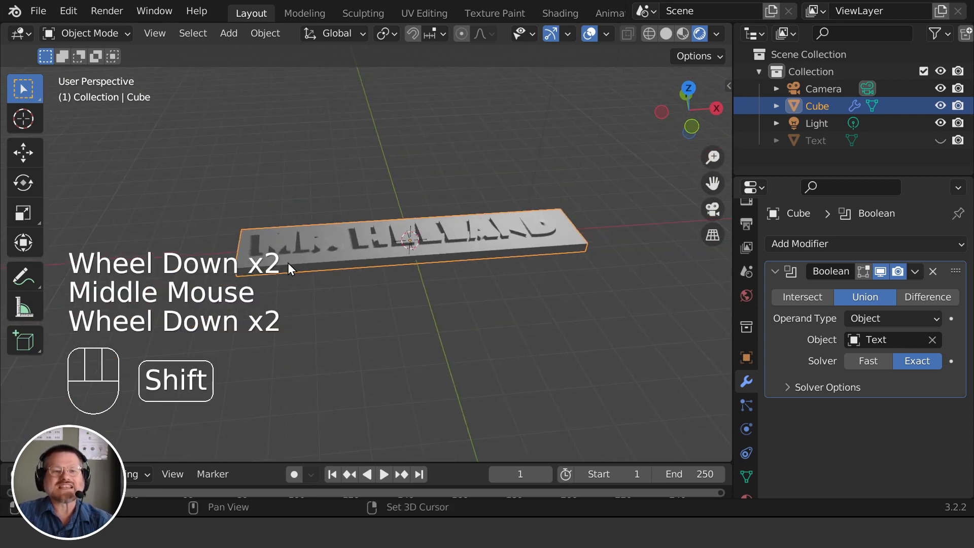
{"action": "middle_click_drag", "start_coordinate": [287, 263], "coordinate": [369, 279], "text": "shift"}
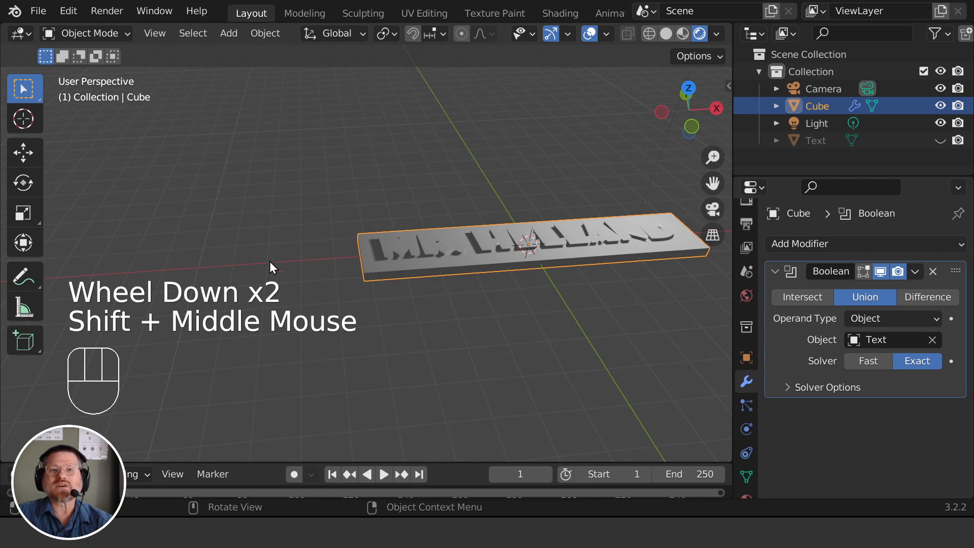
{"action": "middle_click_drag", "start_coordinate": [364, 275], "coordinate": [450, 234], "text": "shift"}
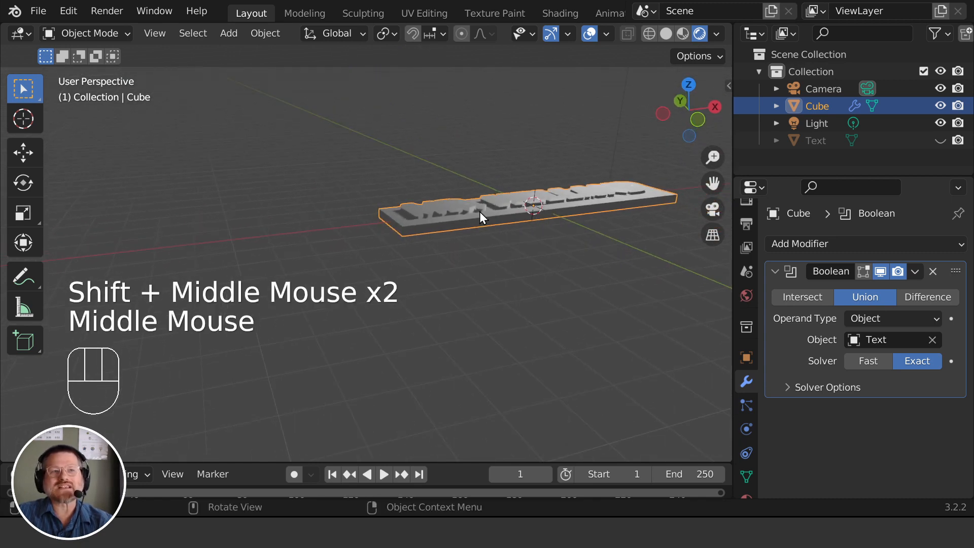
{"action": "scroll", "coordinate": [392, 198], "scroll_direction": "up", "scroll_amount": 3}
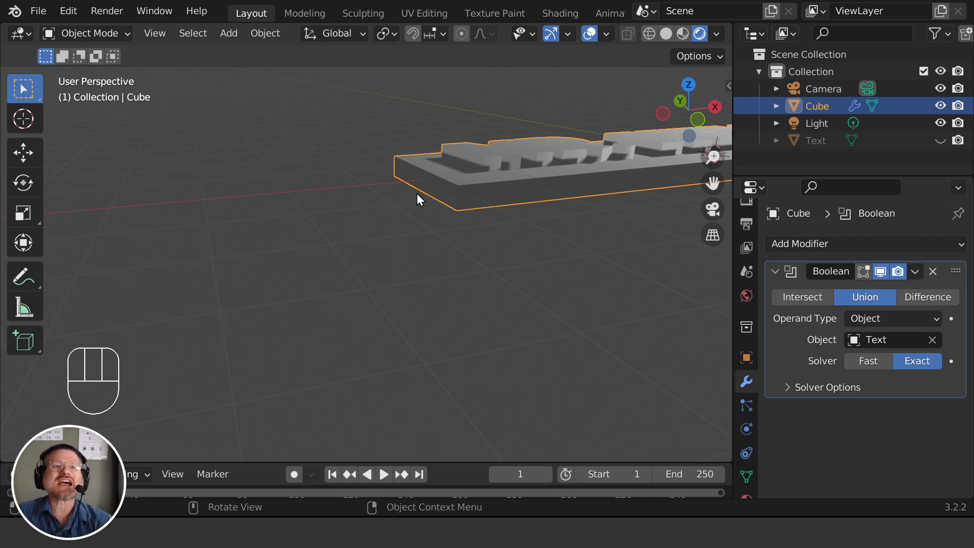
{"action": "mouse_move", "coordinate": [427, 205]}
{"action": "middle_mouse_down"}
{"action": "mouse_move", "coordinate": [402, 188]}
{"action": "mouse_move", "coordinate": [409, 201]}
{"action": "middle_mouse_up"}
{"action": "scroll", "coordinate": [400, 199], "scroll_direction": "down", "scroll_amount": 1}
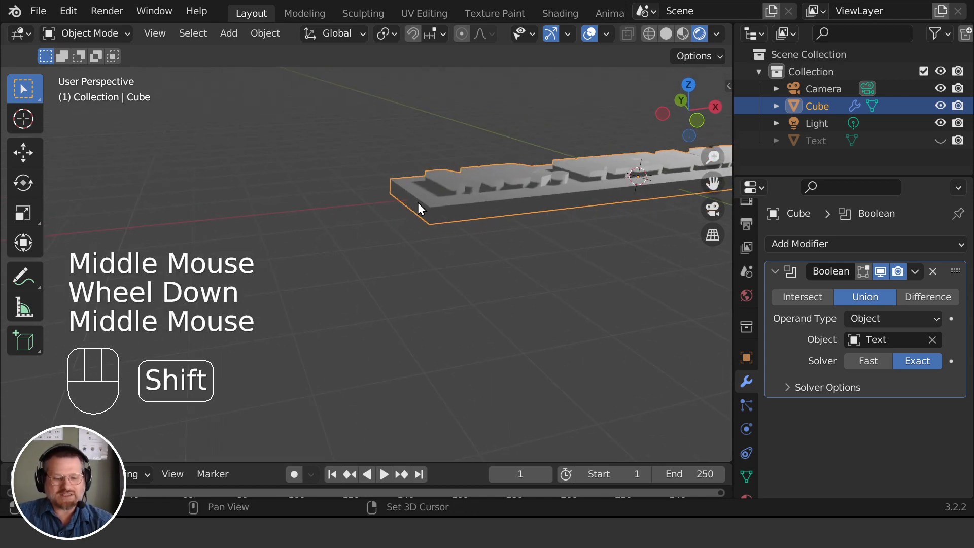
{"action": "key", "text": "shift+a"}
{"action": "mouse_move", "coordinate": [370, 131]}
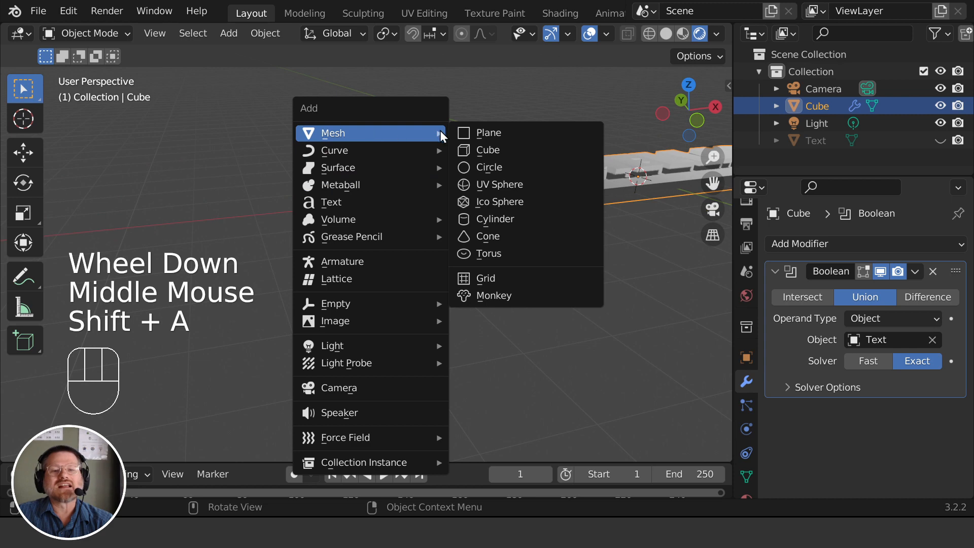
{"action": "left_click", "coordinate": [495, 252]}
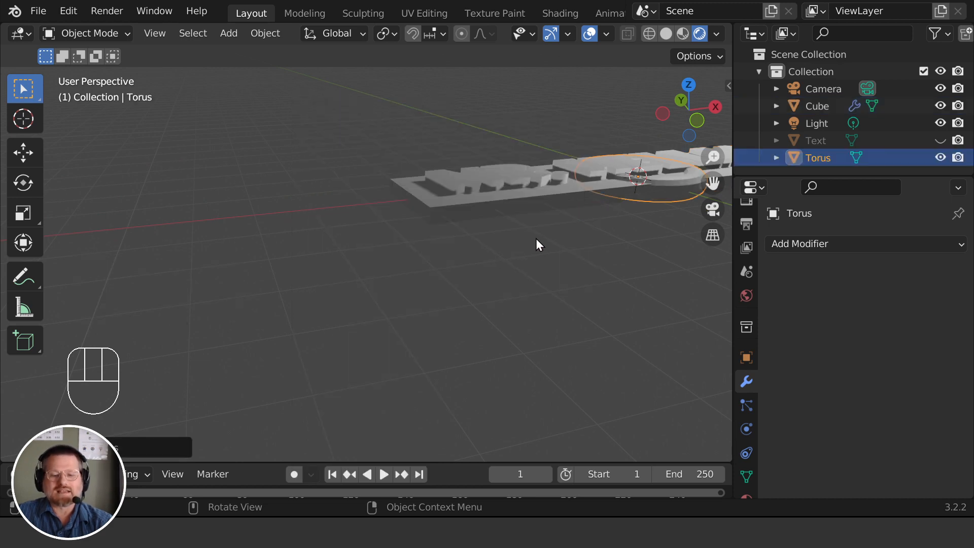
{"action": "key", "text": "g"}
{"action": "key", "text": "y"}
{"action": "key", "text": "y"}
{"action": "key", "text": "Escape"}
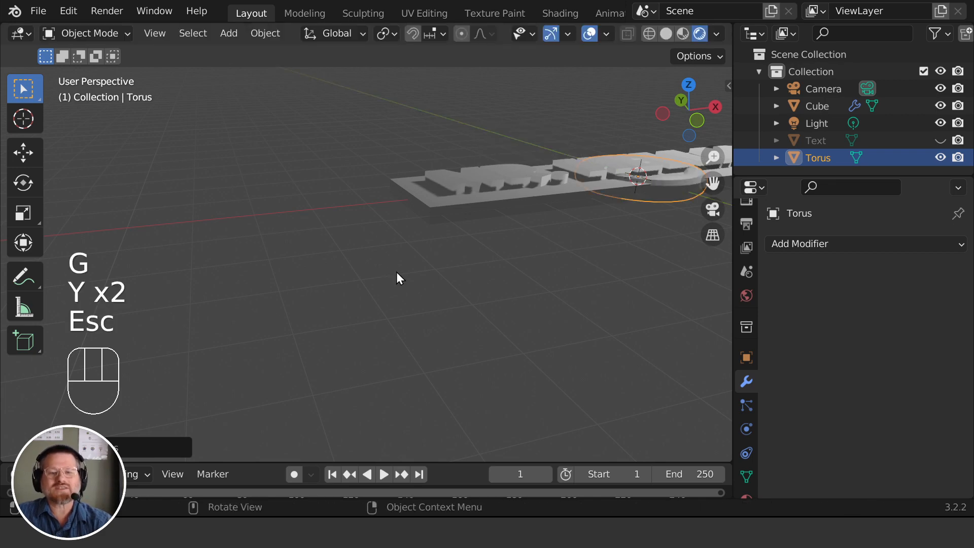
{"action": "key", "text": "x"}
{"action": "left_click", "coordinate": [397, 272]}
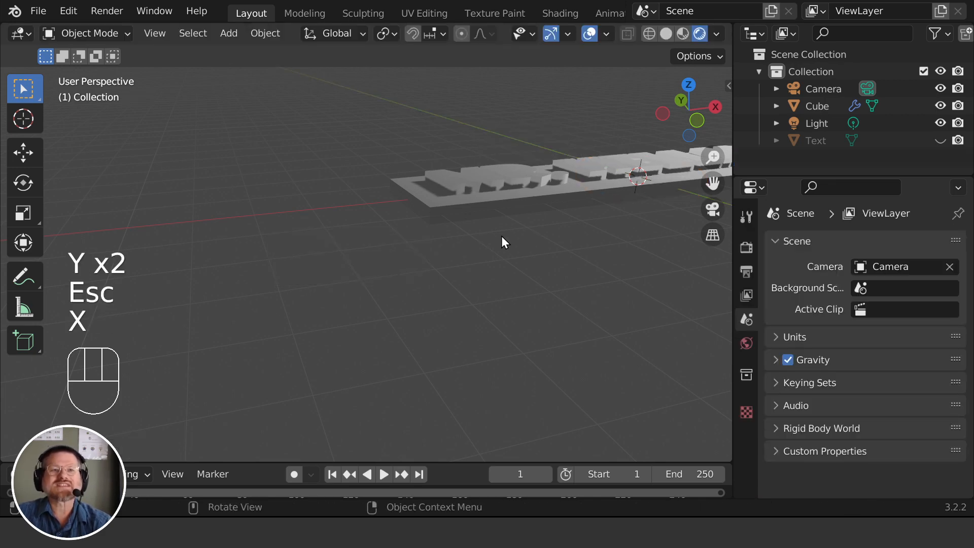
Add a mesh cylinder at the plank's centre and flatten it along Z to about 0.17 of its height
{"action": "middle_click_drag", "start_coordinate": [501, 242], "coordinate": [404, 291], "text": "shift"}
{"action": "key", "text": "shift+a"}
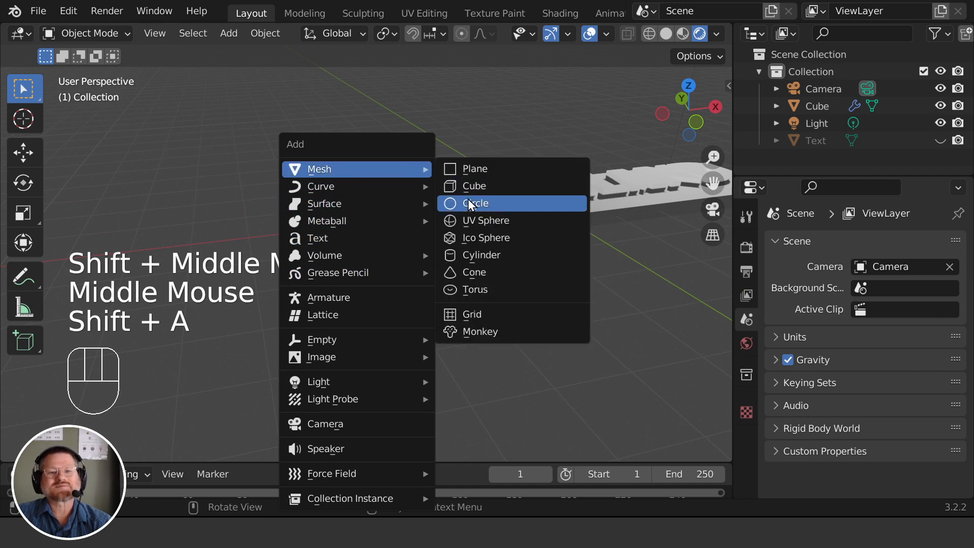
{"action": "left_click", "coordinate": [470, 256]}
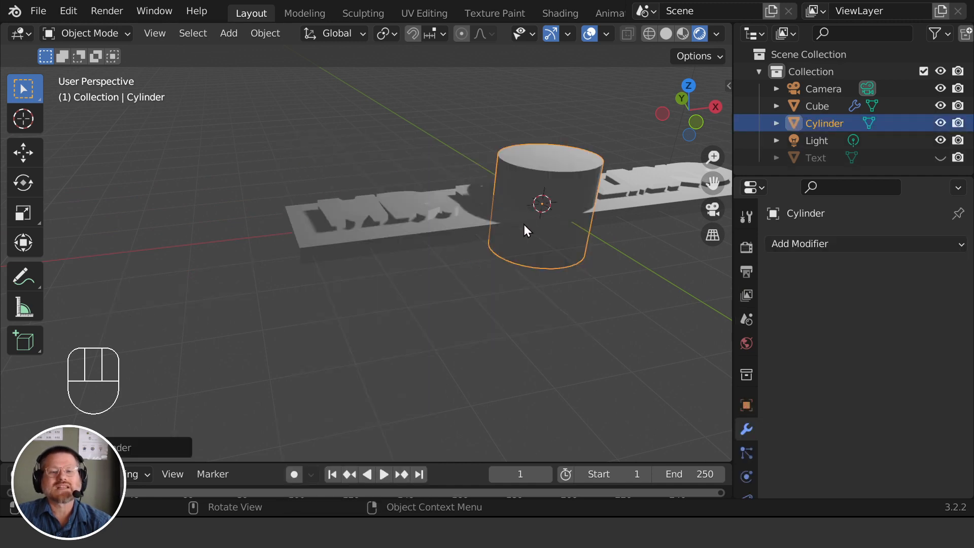
{"action": "middle_click_drag", "start_coordinate": [588, 336], "coordinate": [638, 351]}
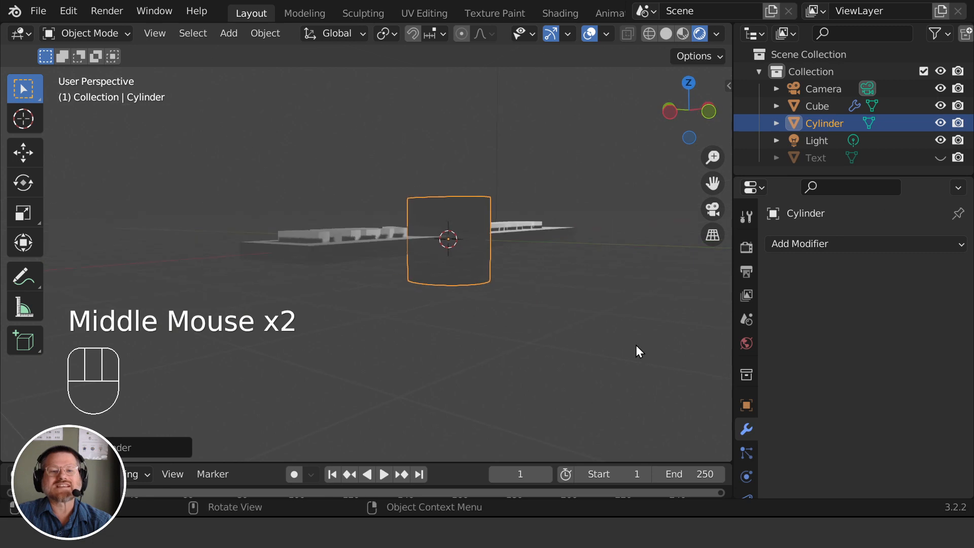
{"action": "key", "text": "s"}
{"action": "key", "text": "z"}
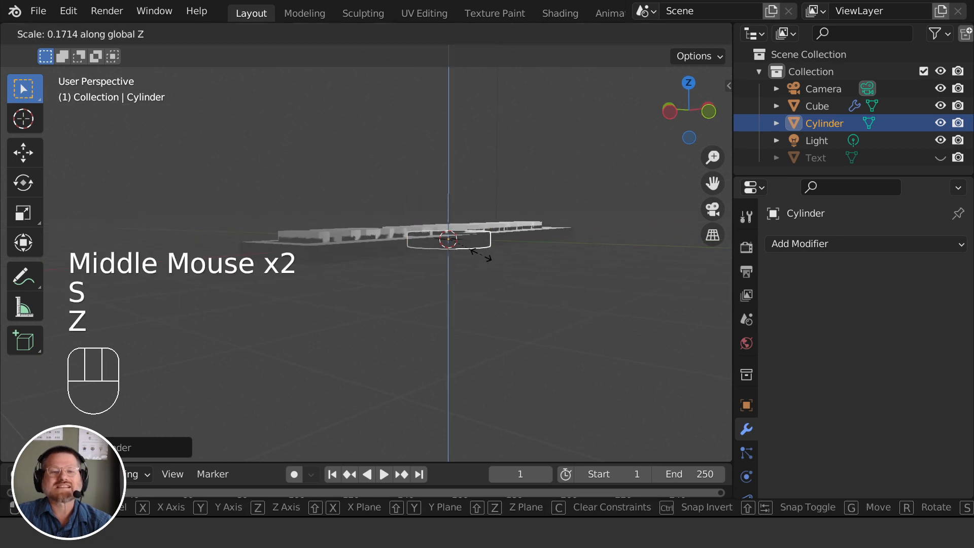
{"action": "left_click", "coordinate": [487, 257]}
{"action": "middle_click_drag", "start_coordinate": [487, 256], "coordinate": [526, 315]}
{"action": "key", "text": "g"}
{"action": "key", "text": "y"}
{"action": "key", "text": "Escape"}
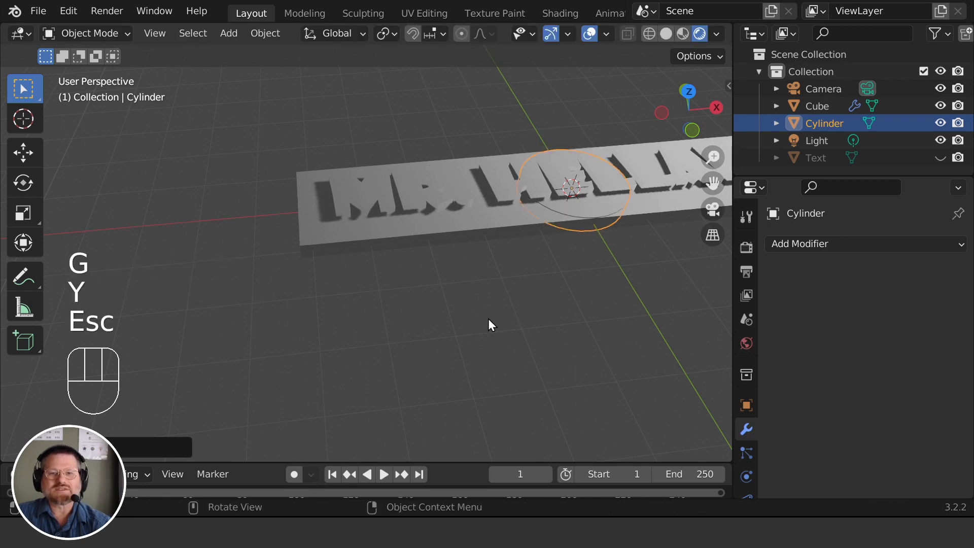
Move the flattened cylinder along the X axis so it overlaps the plank's end before the first letter
{"action": "key", "text": "g"}
{"action": "key", "text": "y"}
{"action": "key", "text": "x"}
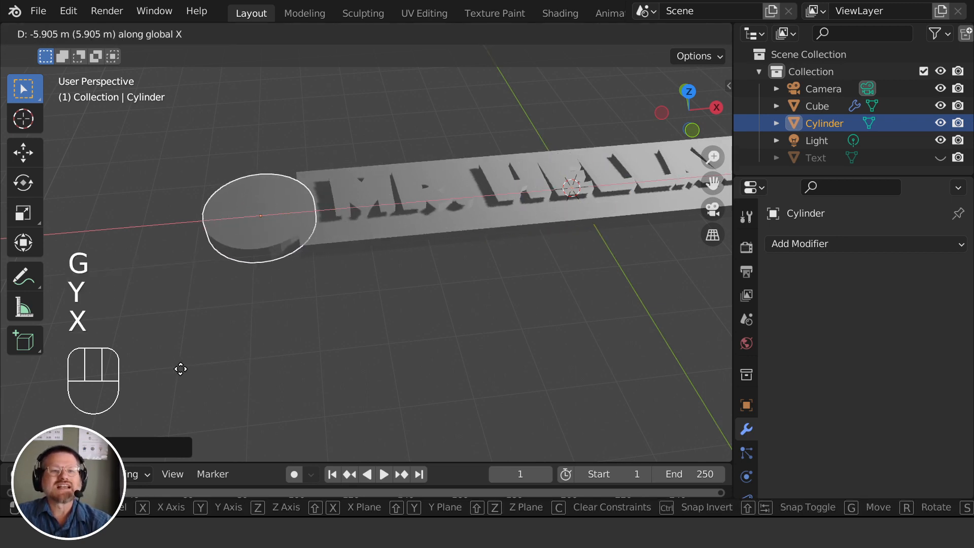
{"action": "left_click", "coordinate": [221, 376]}
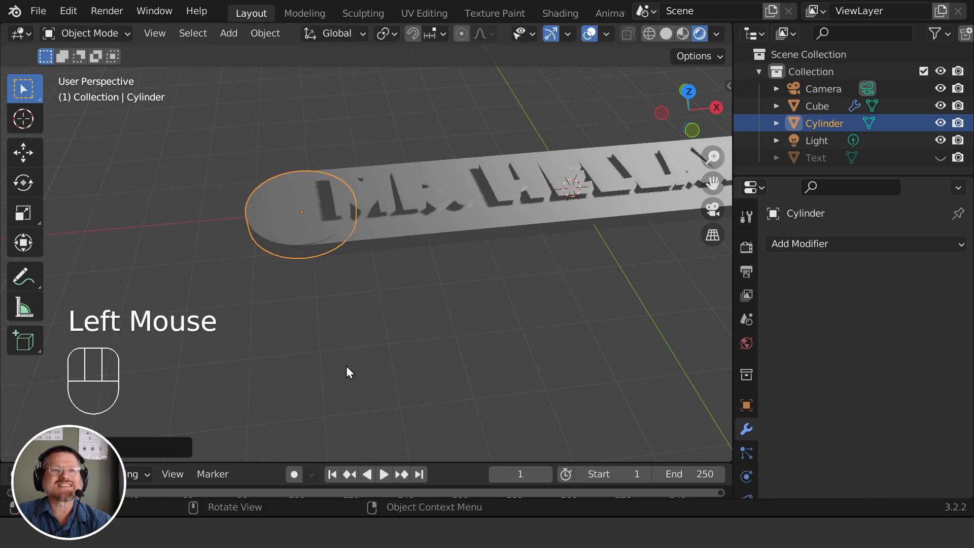
Delete the top and bottom faces of the flattened cylinder, leaving only its side wall
{"action": "middle_click_drag", "start_coordinate": [346, 367], "coordinate": [476, 395], "text": "shift"}
{"action": "scroll", "coordinate": [457, 350], "scroll_direction": "up", "scroll_amount": 2}
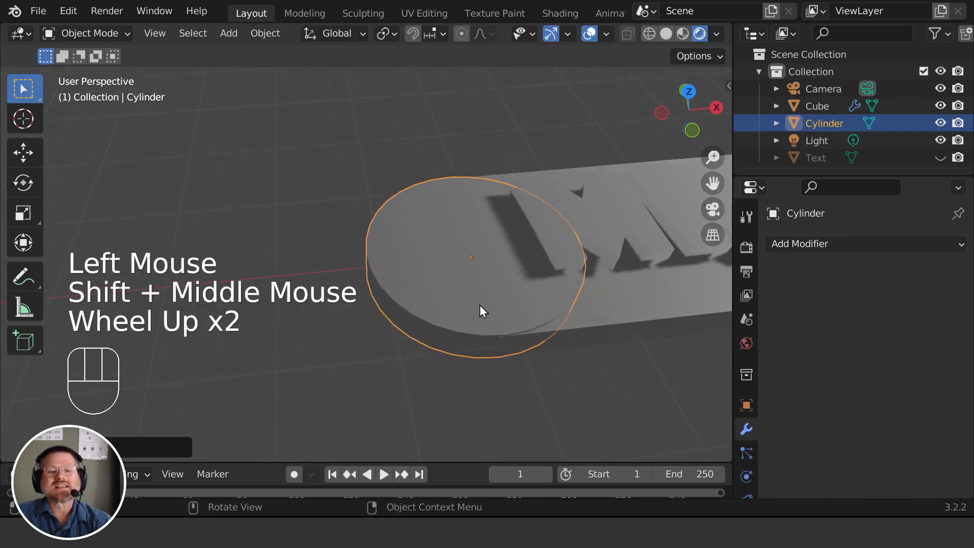
{"action": "key", "text": "Tab"}
{"action": "middle_click_drag", "start_coordinate": [475, 321], "coordinate": [370, 197]}
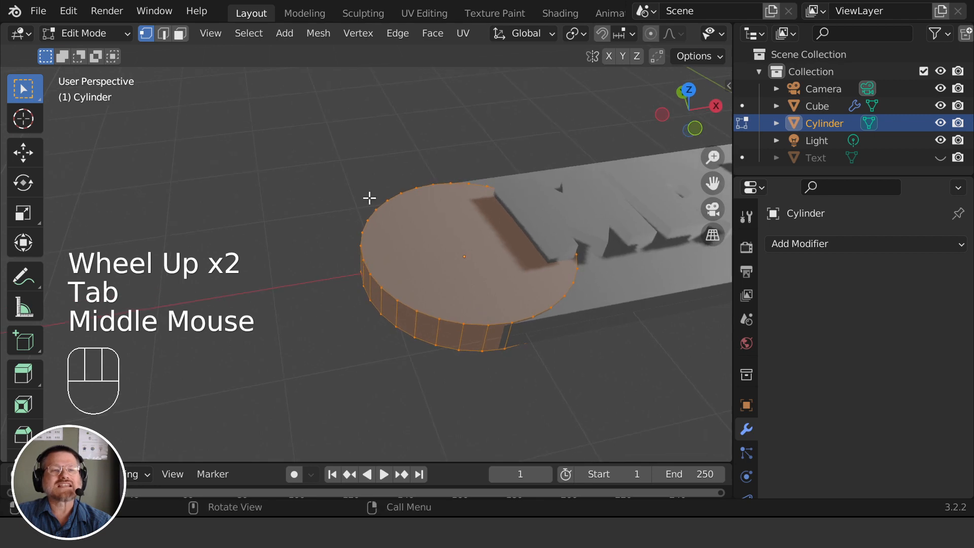
{"action": "left_click", "coordinate": [180, 34]}
{"action": "left_click", "coordinate": [461, 258]}
{"action": "middle_click_drag", "start_coordinate": [461, 259], "coordinate": [481, 367]}
{"action": "left_click", "coordinate": [457, 358], "text": "shift"}
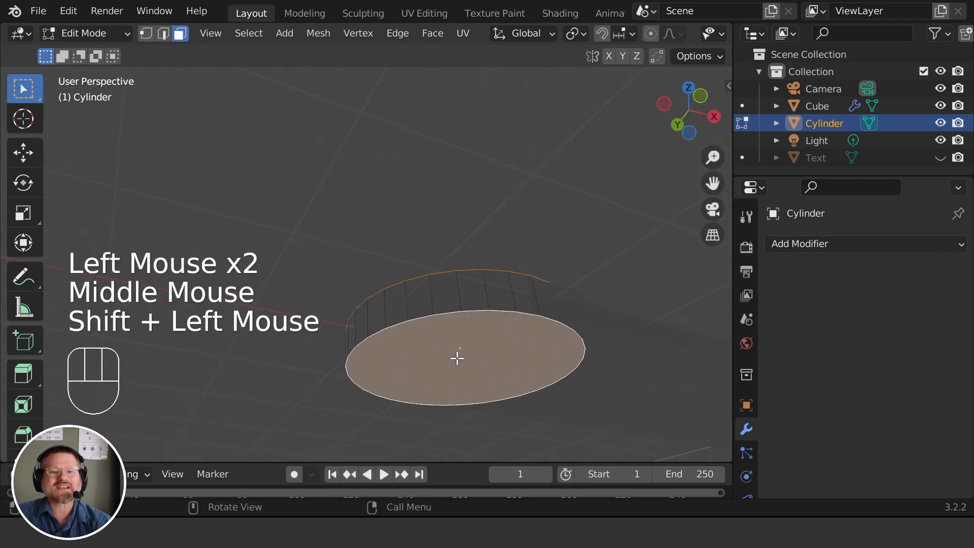
{"action": "key", "text": "x"}
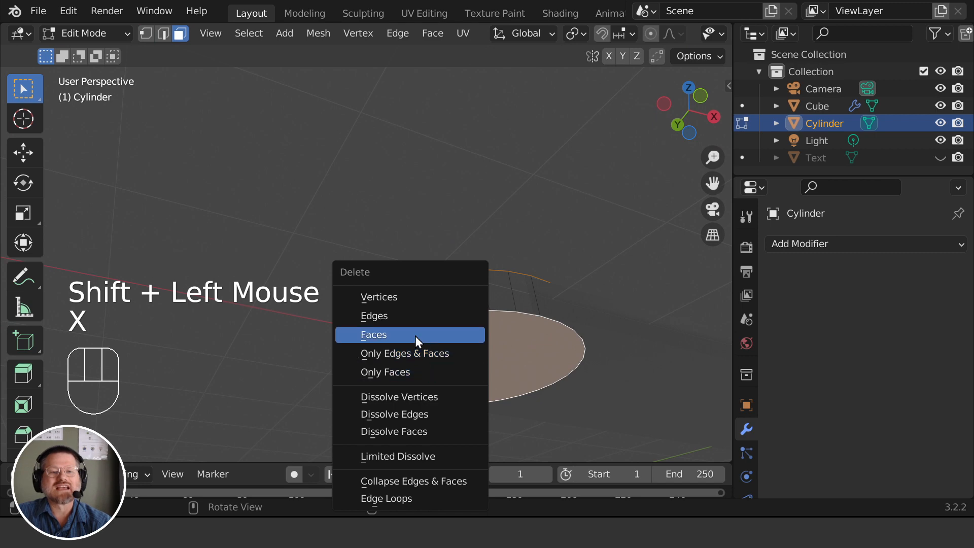
{"action": "left_click", "coordinate": [401, 334]}
{"action": "middle_click_drag", "start_coordinate": [402, 332], "coordinate": [486, 391]}
{"action": "key", "text": "Tab"}
{"action": "scroll", "coordinate": [472, 318], "scroll_direction": "down", "scroll_amount": 3}
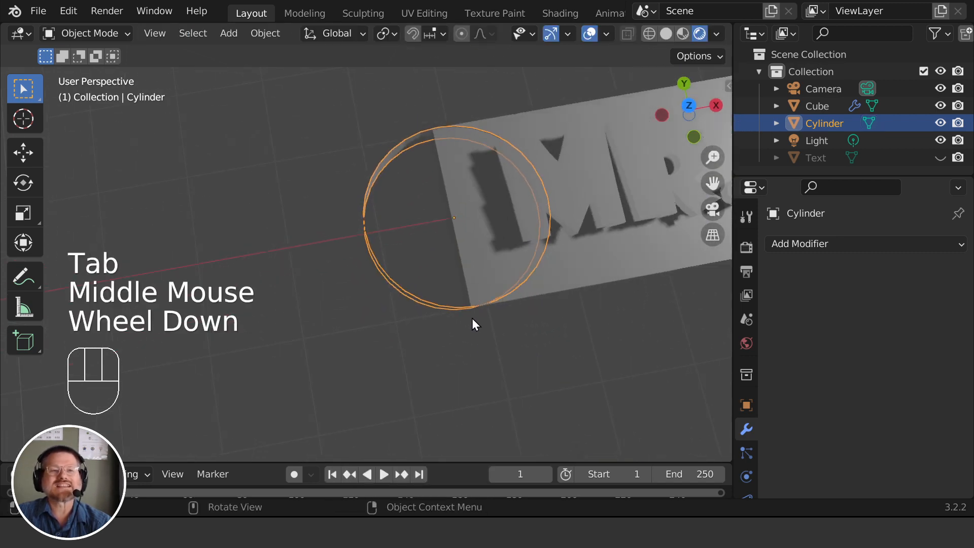
{"action": "scroll", "coordinate": [459, 306], "scroll_direction": "up", "scroll_amount": 4}
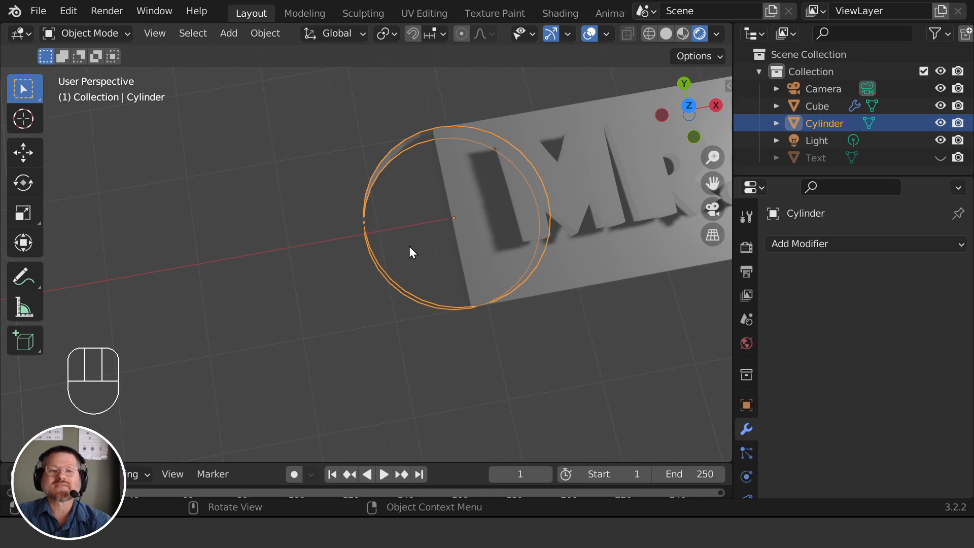
Add a Solidify modifier to the open cylinder and set its thickness to 0.35 m
{"action": "left_click", "coordinate": [838, 246]}
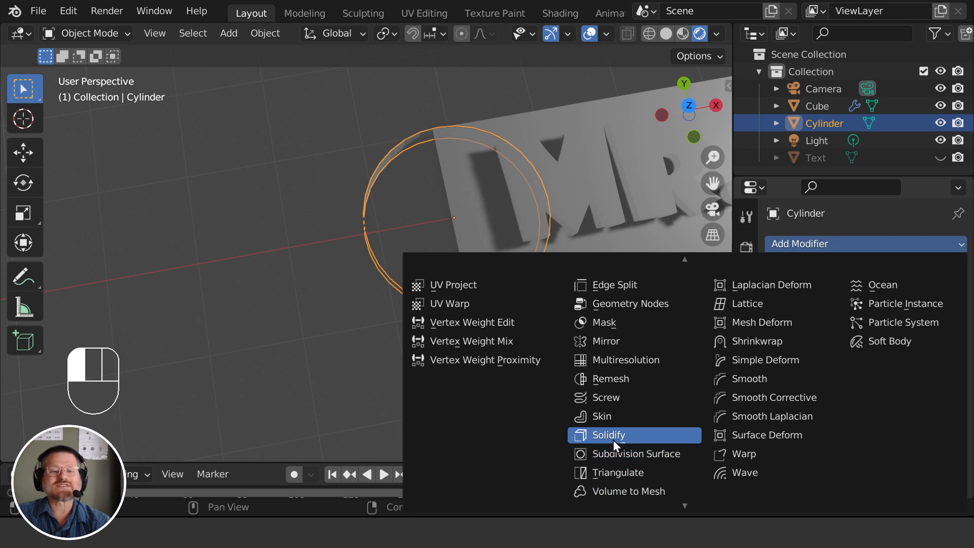
{"action": "left_click", "coordinate": [613, 440]}
{"action": "left_click_drag", "start_coordinate": [889, 310], "coordinate": [943, 310]}
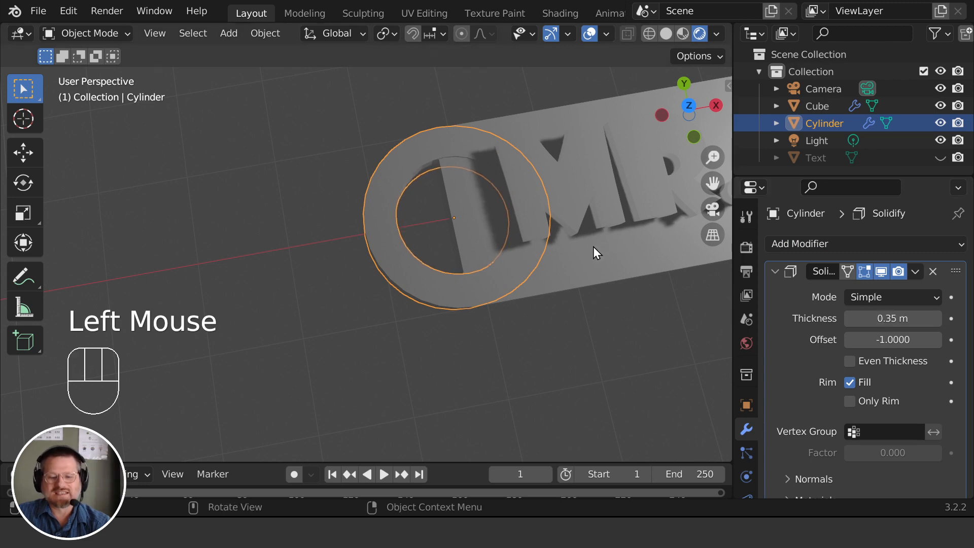
Move the ring about 0.72 m outward along the X axis so it only slightly overlaps the plank's end
{"action": "key", "text": "g"}
{"action": "key", "text": "y"}
{"action": "key", "text": "x"}
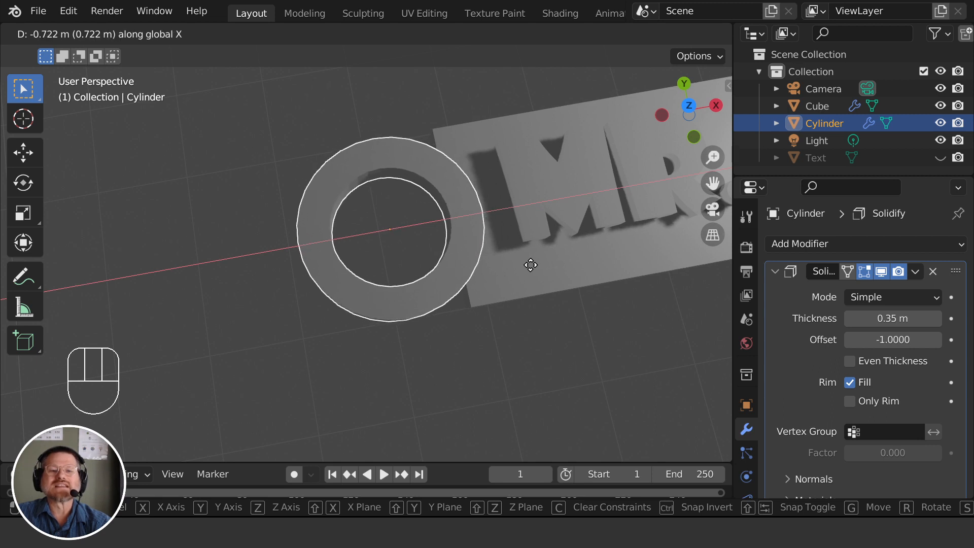
{"action": "left_click", "coordinate": [531, 265]}
In front view, raise the ring about 0.017 m along Z so its underside is level with the plank's underside
{"action": "middle_click_drag", "start_coordinate": [556, 346], "coordinate": [539, 174]}
{"action": "scroll", "coordinate": [549, 229], "scroll_direction": "down", "scroll_amount": 1}
{"action": "middle_click_drag", "start_coordinate": [557, 282], "coordinate": [559, 307]}
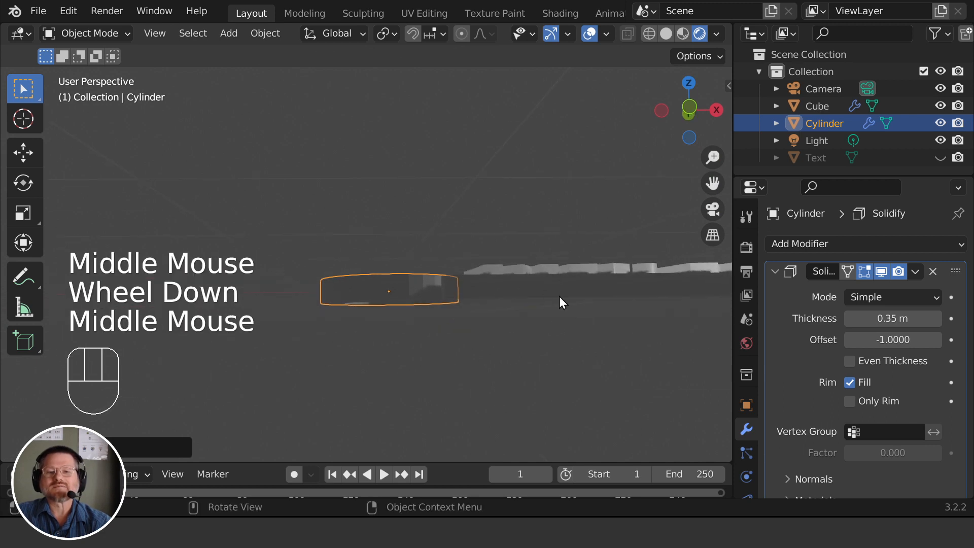
{"action": "left_click", "coordinate": [528, 294]}
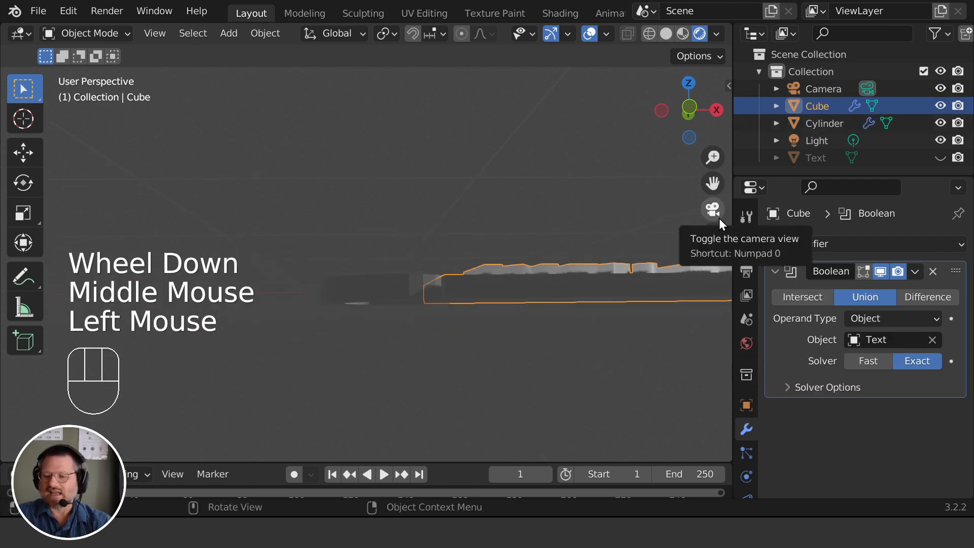
{"action": "key", "text": "KP_1"}
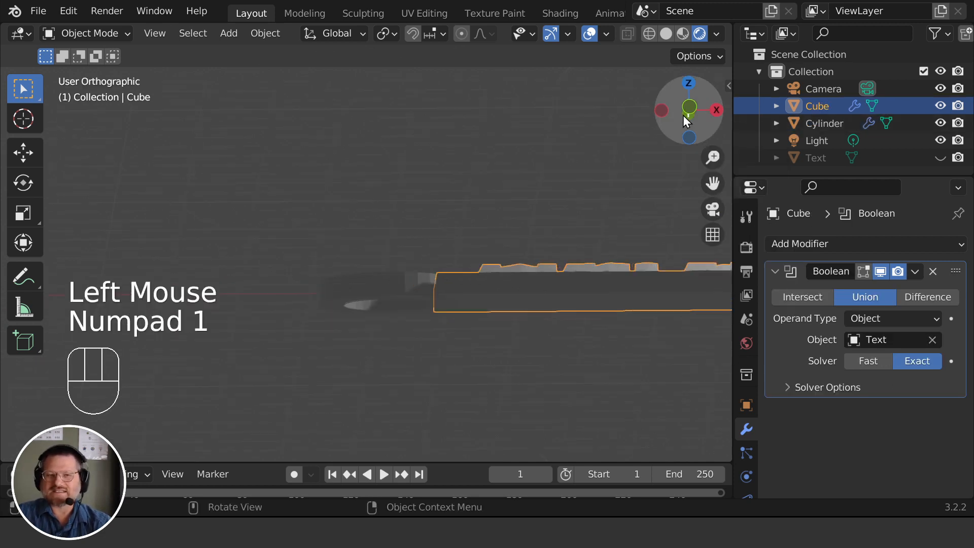
{"action": "scroll", "coordinate": [431, 309], "scroll_direction": "up", "scroll_amount": 4}
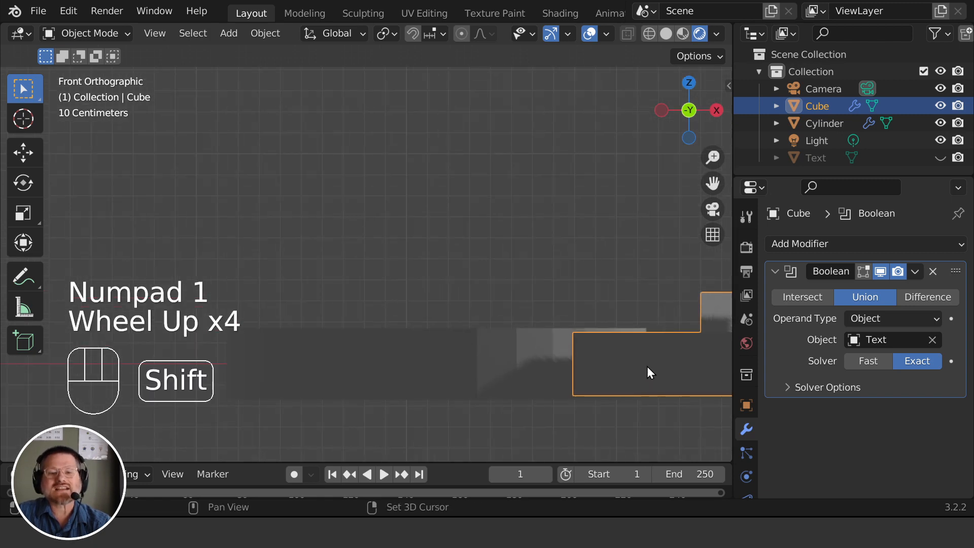
{"action": "middle_click_drag", "start_coordinate": [648, 372], "coordinate": [527, 218], "text": "shift"}
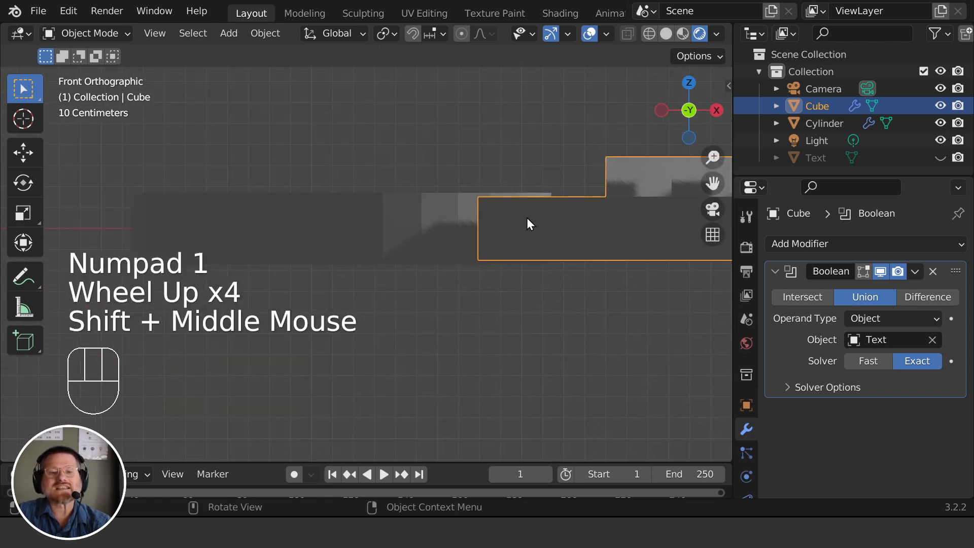
{"action": "left_click", "coordinate": [445, 218]}
{"action": "scroll", "coordinate": [566, 253], "scroll_direction": "up", "scroll_amount": 1}
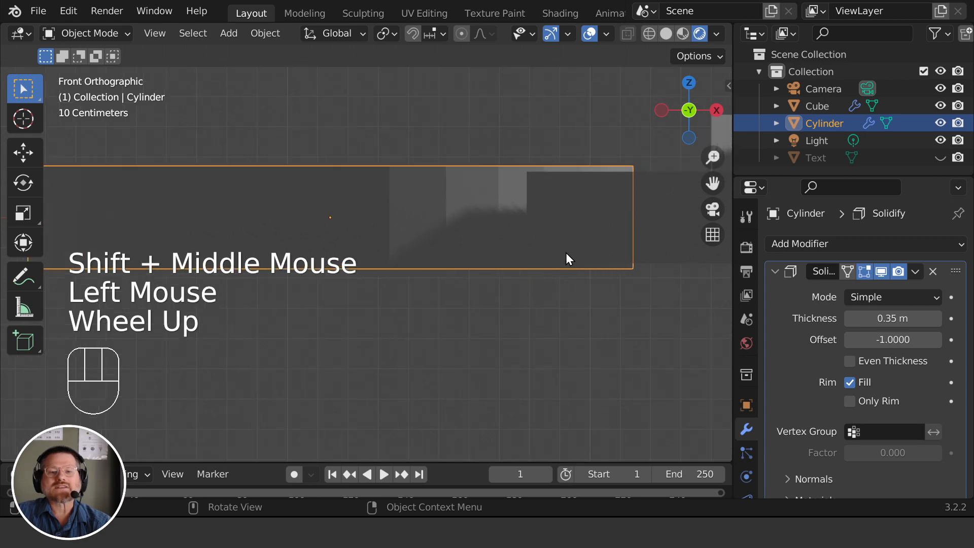
{"action": "key", "text": "g"}
{"action": "key", "text": "z"}
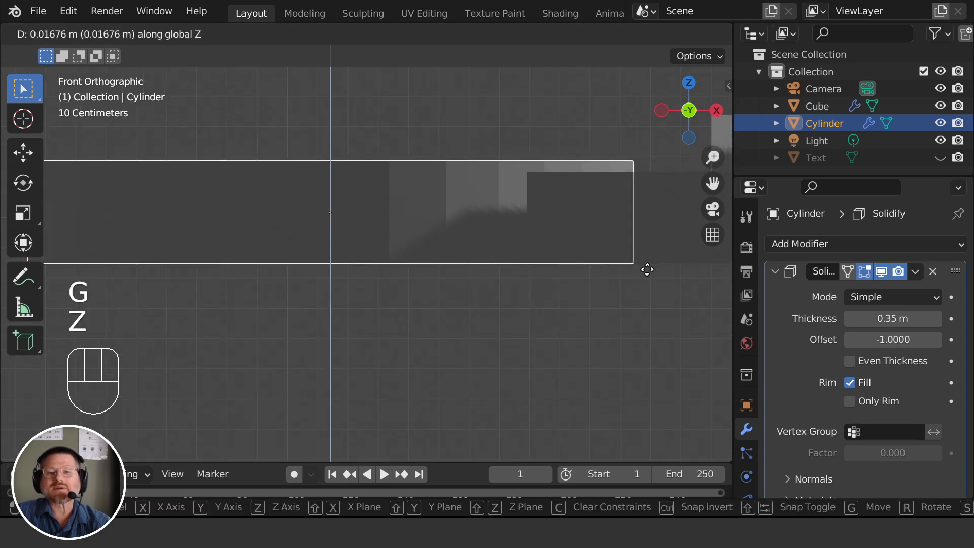
{"action": "left_click", "coordinate": [645, 266]}
{"action": "scroll", "coordinate": [628, 257], "scroll_direction": "down", "scroll_amount": 4}
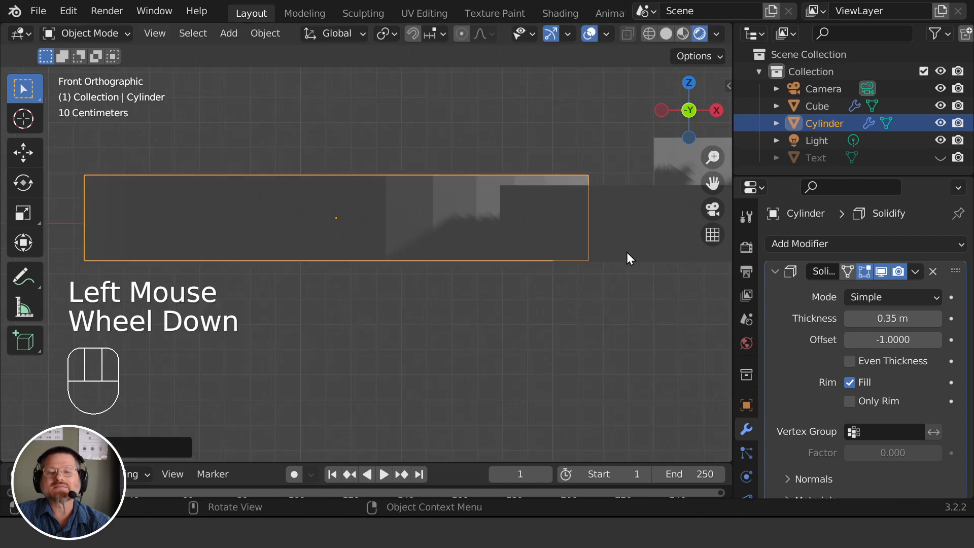
Lower the ring's upper outer edge loop about 0.04 m along Z to the plank's top surface and leave Edit Mode
{"action": "key", "text": "Tab"}
{"action": "middle_click_drag", "start_coordinate": [500, 204], "coordinate": [501, 245]}
{"action": "left_click", "coordinate": [482, 203]}
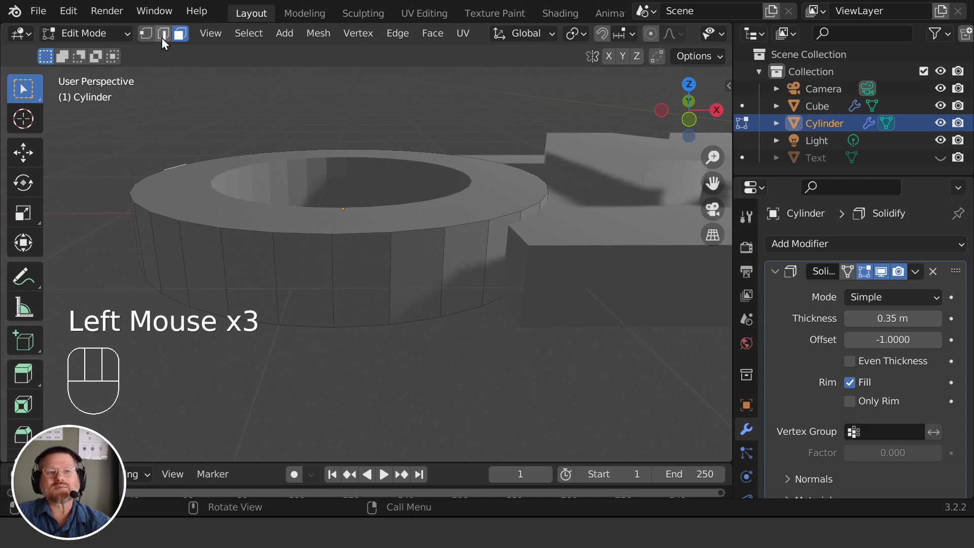
{"action": "left_click", "coordinate": [163, 35]}
{"action": "left_click", "coordinate": [301, 235], "text": "alt"}
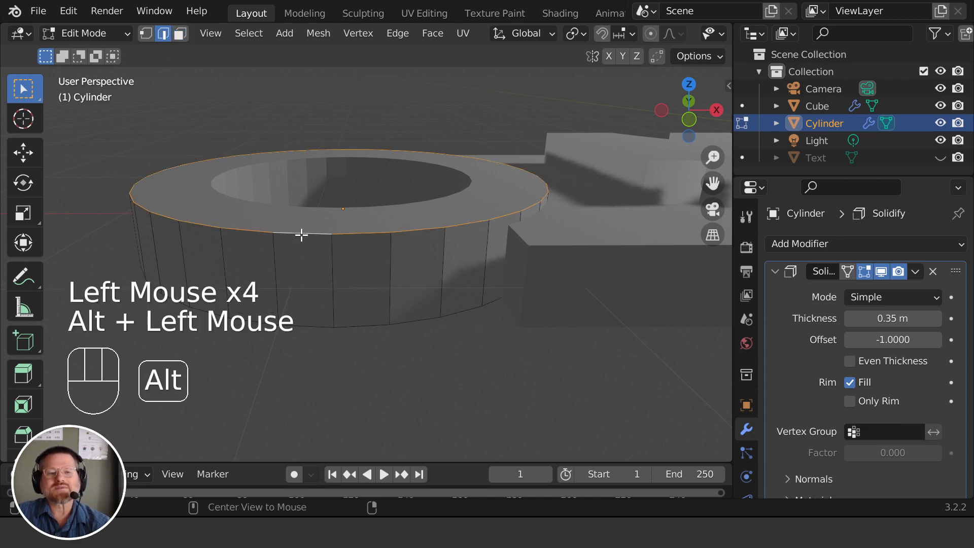
{"action": "middle_click_drag", "start_coordinate": [366, 237], "coordinate": [379, 211]}
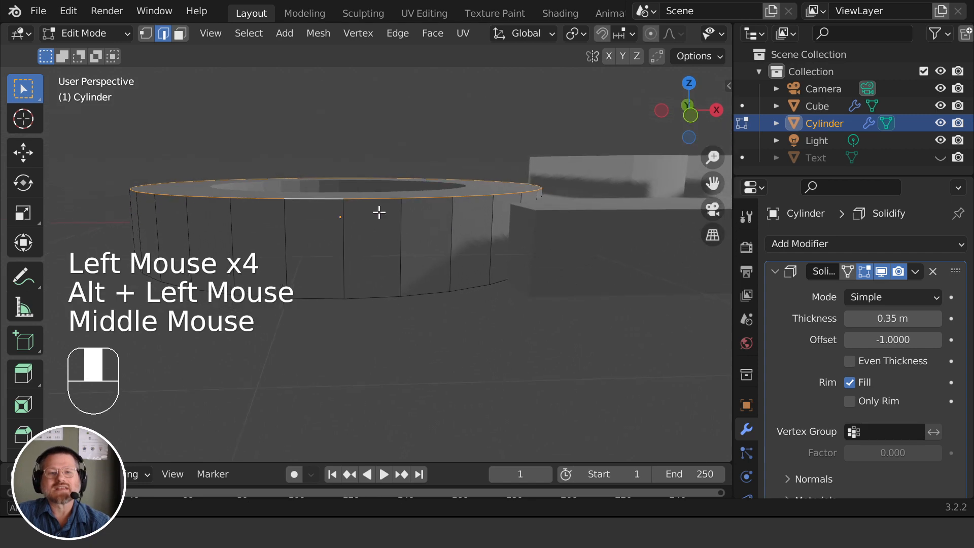
{"action": "key", "text": "g"}
{"action": "key", "text": "z"}
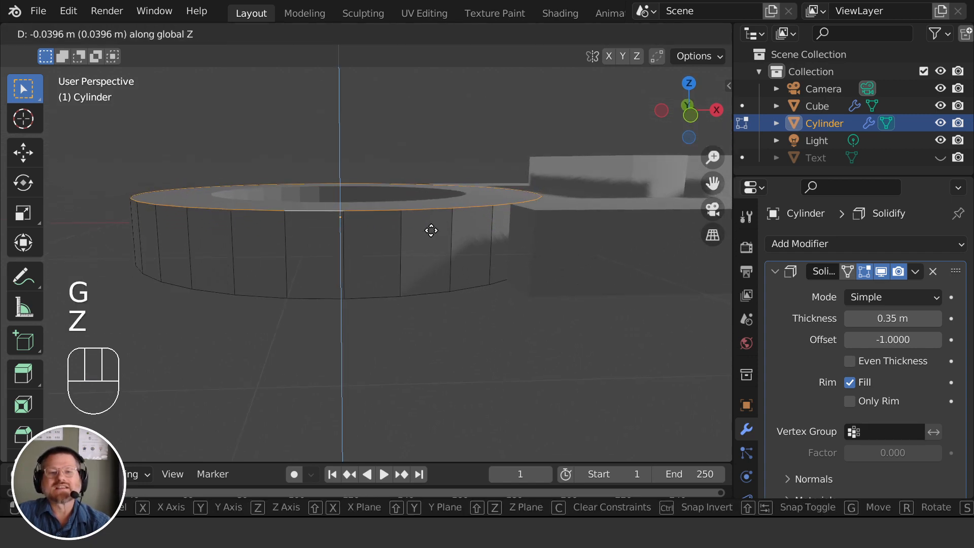
{"action": "left_click", "coordinate": [430, 229]}
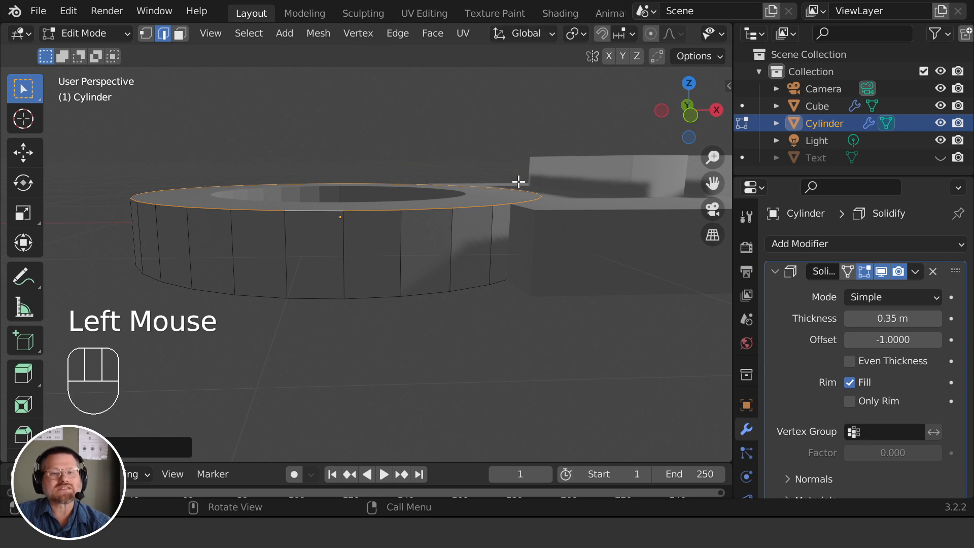
{"action": "middle_click_drag", "start_coordinate": [516, 202], "coordinate": [548, 307]}
{"action": "scroll", "coordinate": [553, 286], "scroll_direction": "down", "scroll_amount": 2}
{"action": "key", "text": "Tab"}
{"action": "scroll", "coordinate": [548, 289], "scroll_direction": "down", "scroll_amount": 3}
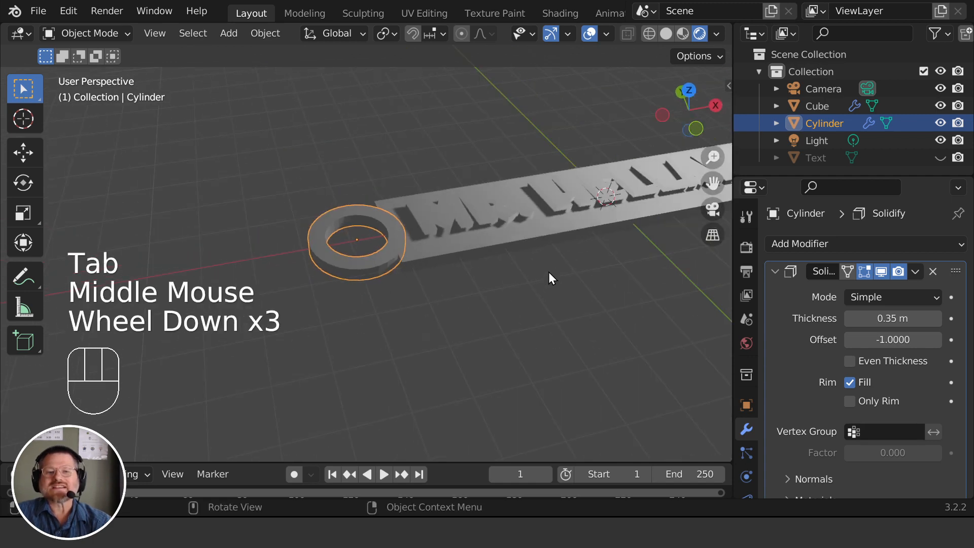
Add a second Boolean modifier to the plank, set to Union with the Cylinder ring as its object
{"action": "middle_click_drag", "start_coordinate": [549, 274], "coordinate": [377, 257]}
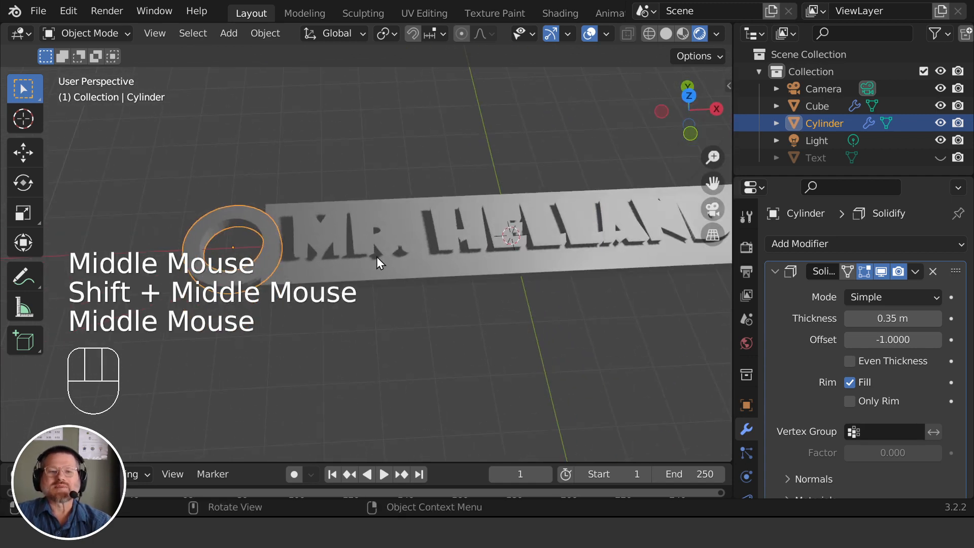
{"action": "left_click", "coordinate": [284, 245]}
{"action": "left_click", "coordinate": [257, 226]}
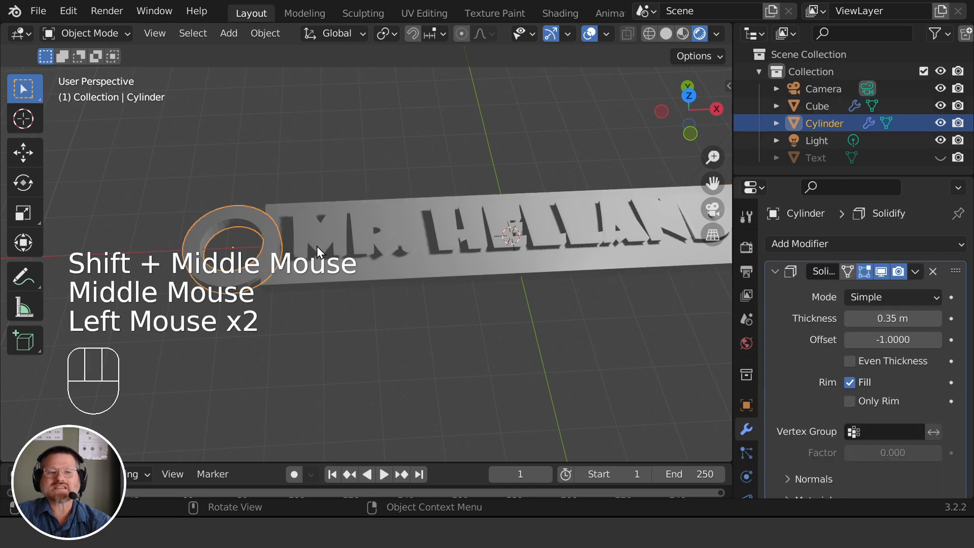
{"action": "left_click", "coordinate": [259, 228]}
{"action": "left_click", "coordinate": [265, 226]}
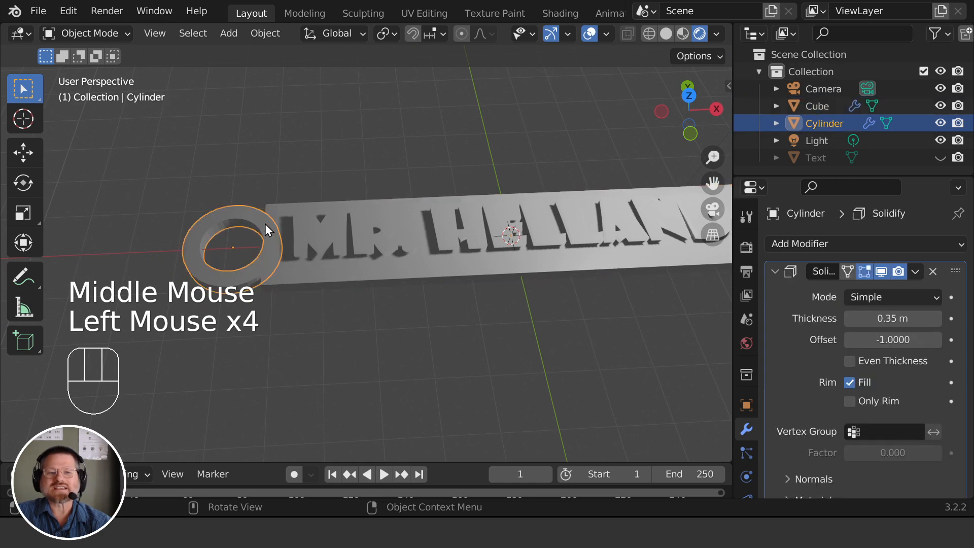
{"action": "left_click", "coordinate": [338, 272]}
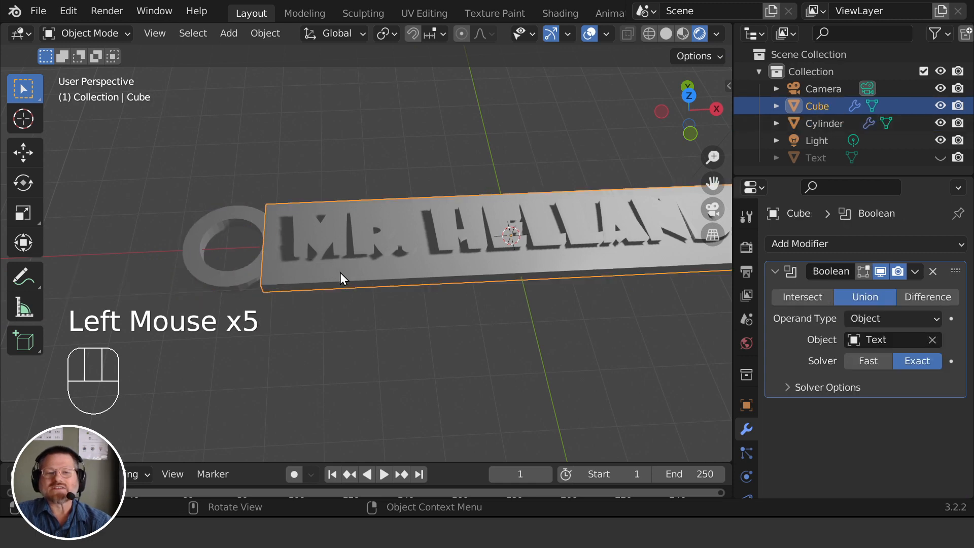
{"action": "left_click", "coordinate": [819, 245]}
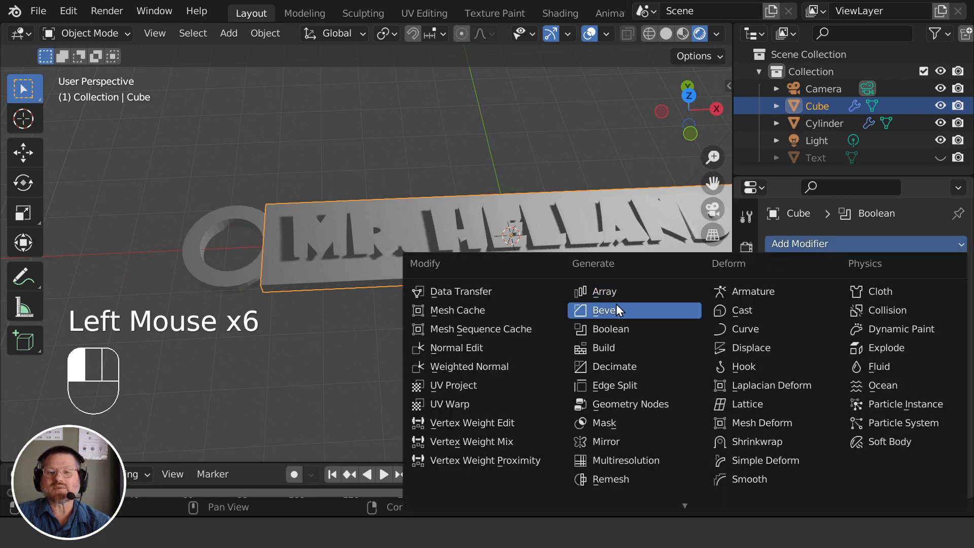
{"action": "left_click", "coordinate": [612, 330]}
{"action": "scroll", "coordinate": [858, 321], "scroll_direction": "down", "scroll_amount": 6}
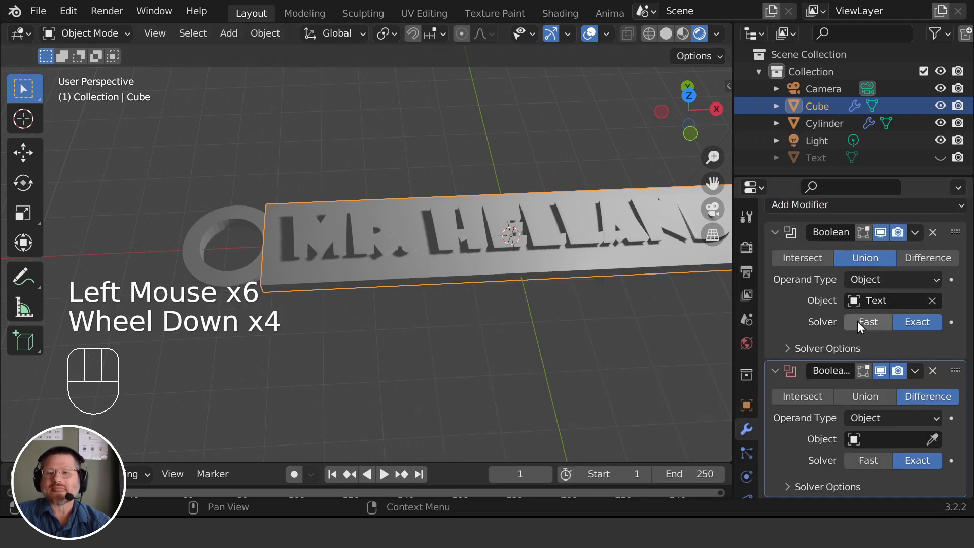
{"action": "left_click", "coordinate": [872, 393]}
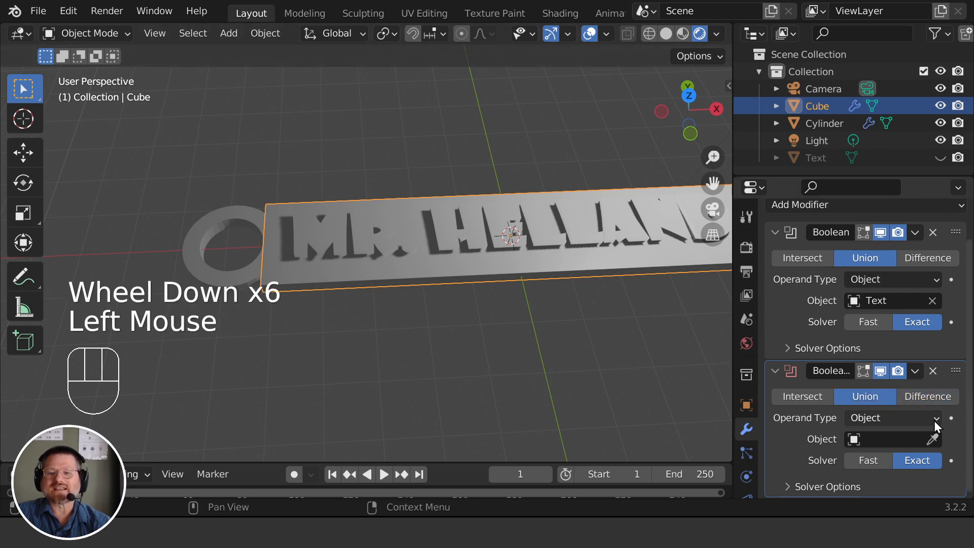
{"action": "left_click", "coordinate": [932, 439]}
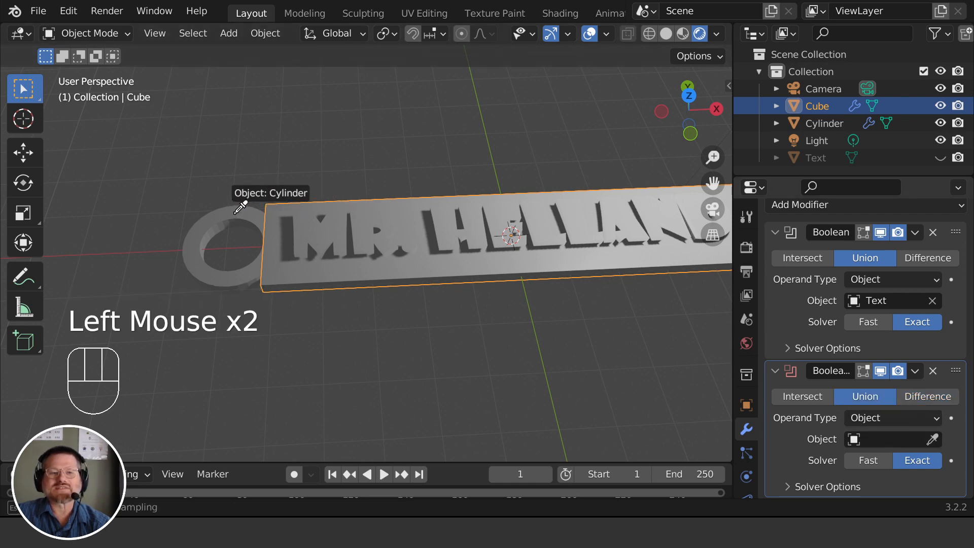
{"action": "left_click", "coordinate": [235, 219]}
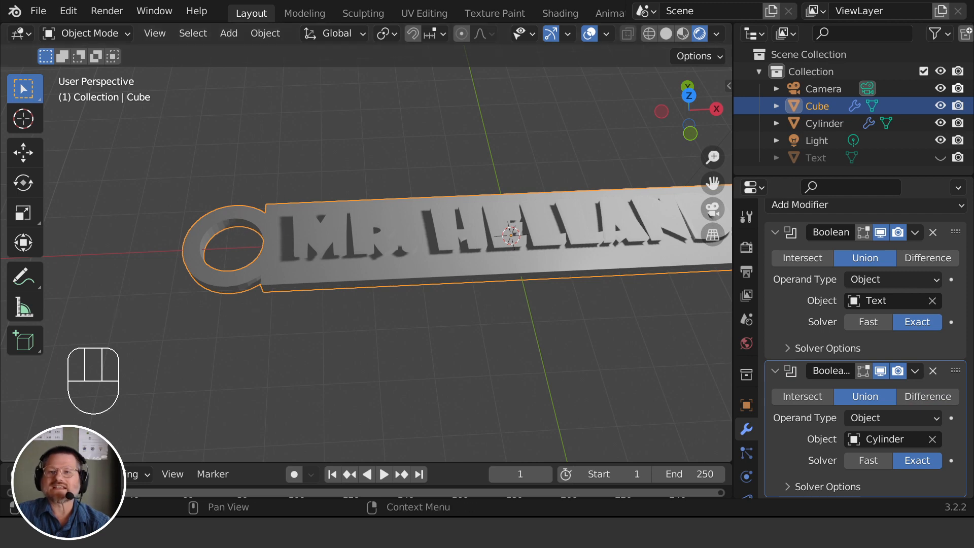
Hide the original Cylinder object and examine the joined name plate with its ring from several angles
{"action": "left_click", "coordinate": [940, 123]}
{"action": "middle_click_drag", "start_coordinate": [393, 314], "coordinate": [504, 242]}
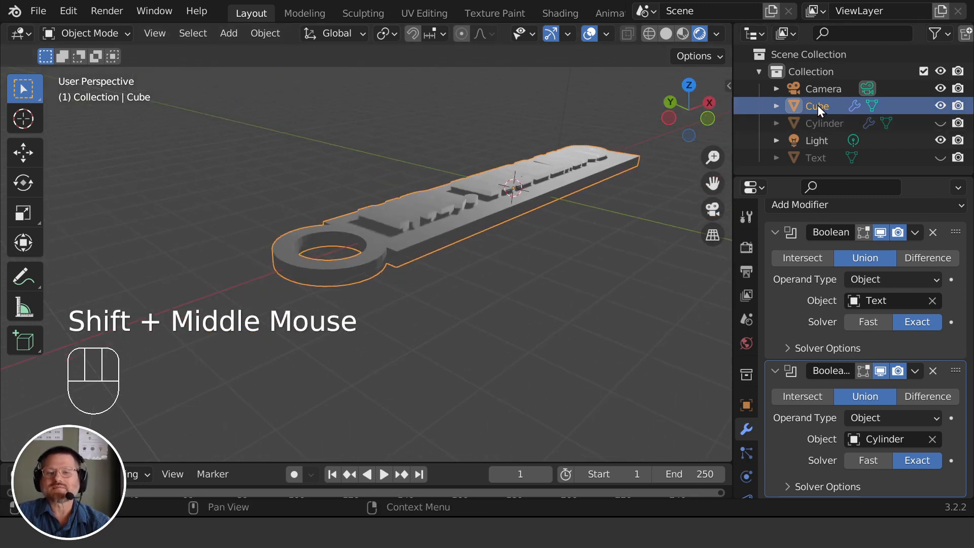
{"action": "middle_click_drag", "start_coordinate": [580, 214], "coordinate": [439, 270]}
{"action": "scroll", "coordinate": [419, 305], "scroll_direction": "down", "scroll_amount": 2}
{"action": "scroll", "coordinate": [410, 260], "scroll_direction": "up", "scroll_amount": 3}
{"action": "scroll", "coordinate": [477, 255], "scroll_direction": "down", "scroll_amount": 2}
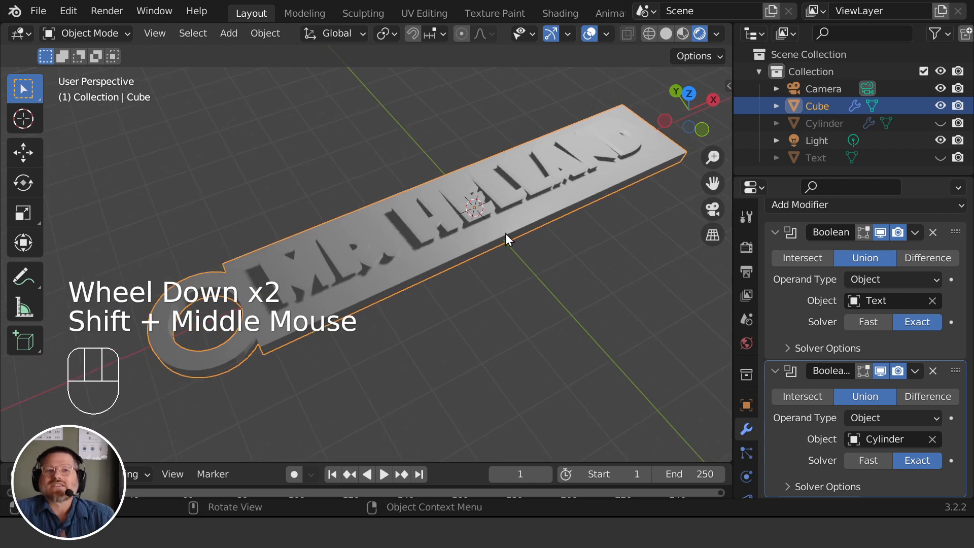